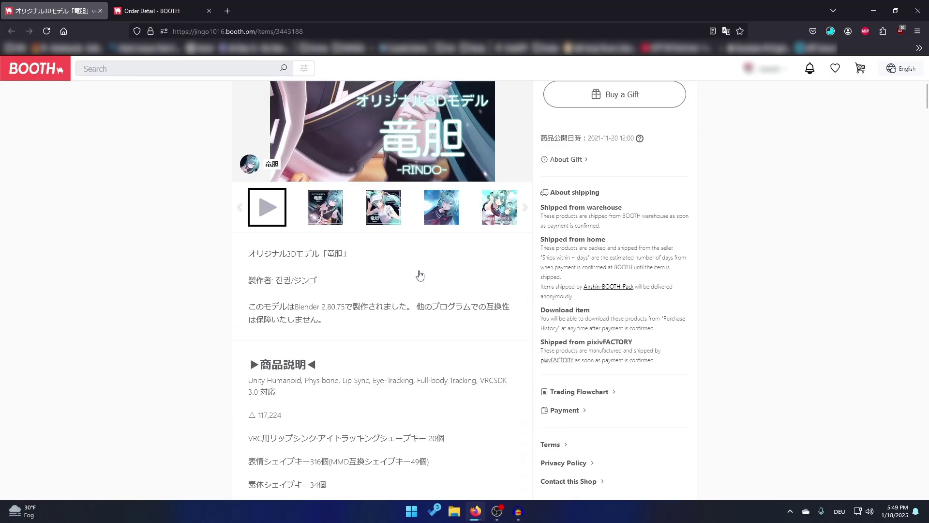
{"action": "scroll", "coordinate": [419, 275], "scroll_direction": "down", "scroll_amount": 12}
Download RINDO_ver1.08.zip from the RINDO model's BOOTH order details
{"action": "scroll", "coordinate": [419, 282], "scroll_direction": "up", "scroll_amount": 10}
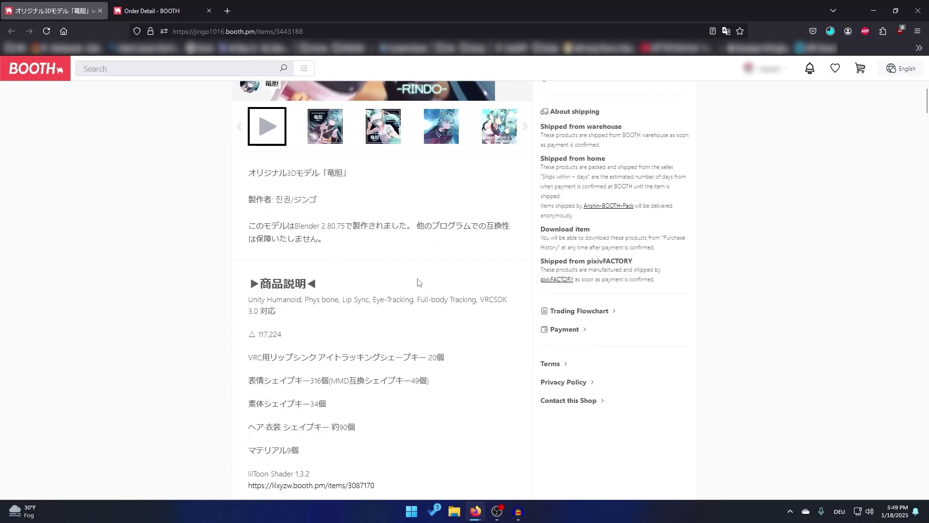
{"action": "scroll", "coordinate": [419, 283], "scroll_direction": "up", "scroll_amount": 8}
{"action": "left_click", "coordinate": [152, 11]}
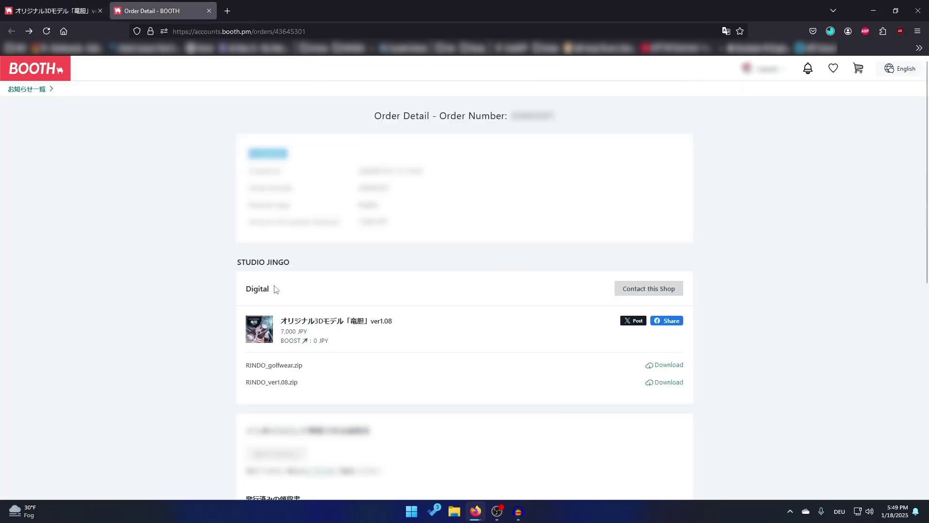
{"action": "left_click", "coordinate": [667, 386]}
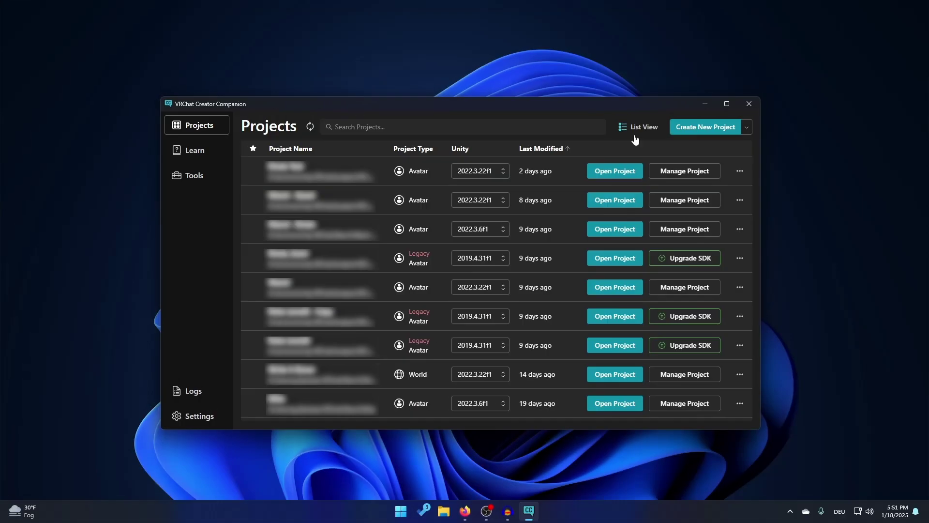
Create a Unity 2022 Avatar project named 'Rindo YouTube' in Creator Companion and open it
{"action": "left_click", "coordinate": [701, 128]}
{"action": "left_click", "coordinate": [326, 301]}
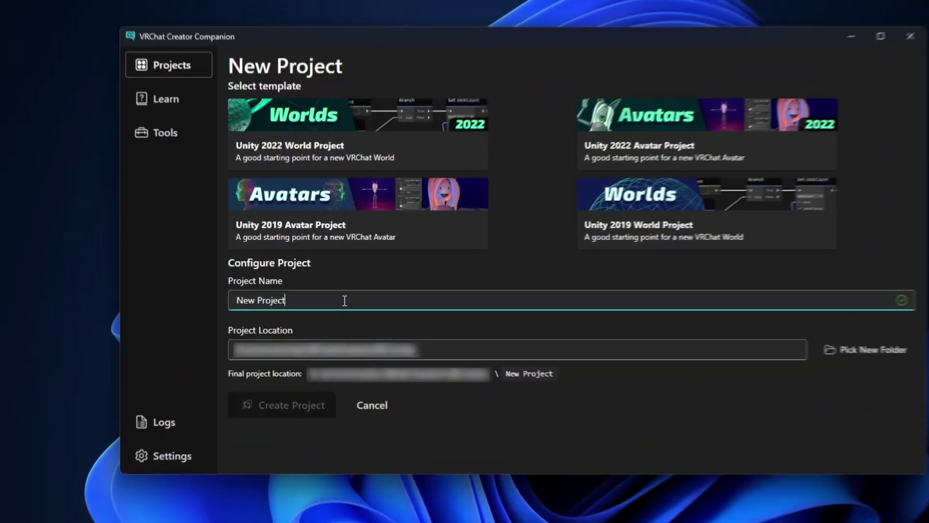
{"action": "key", "text": "ctrl+a"}
{"action": "type", "text": "Rindo You"}
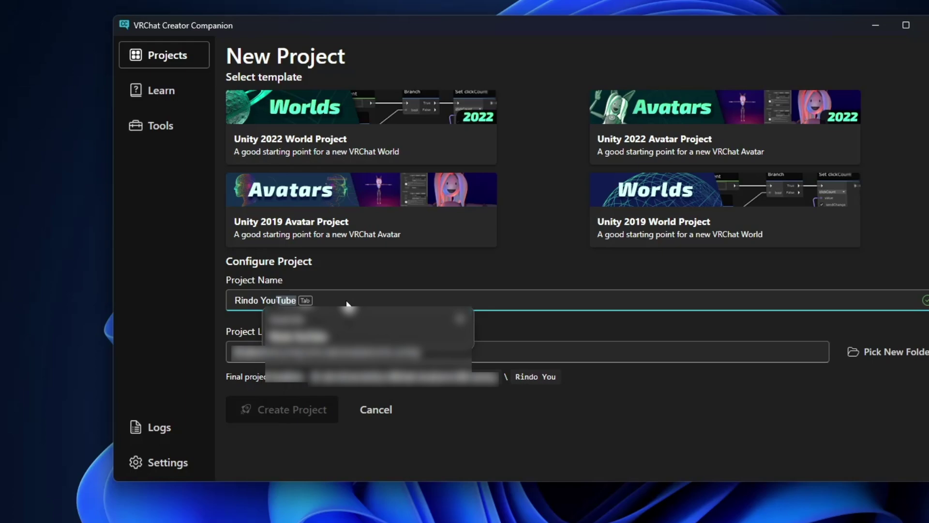
{"action": "key", "text": "Tab"}
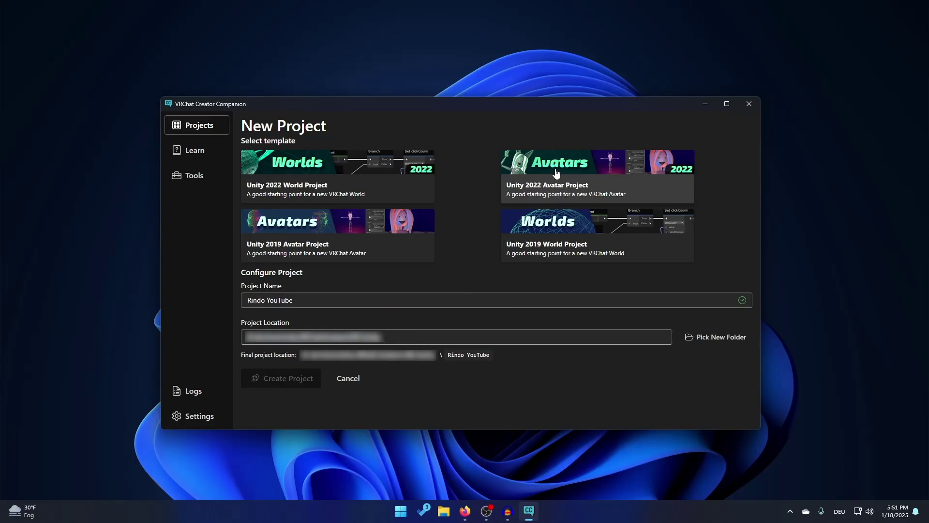
{"action": "left_click", "coordinate": [358, 263]}
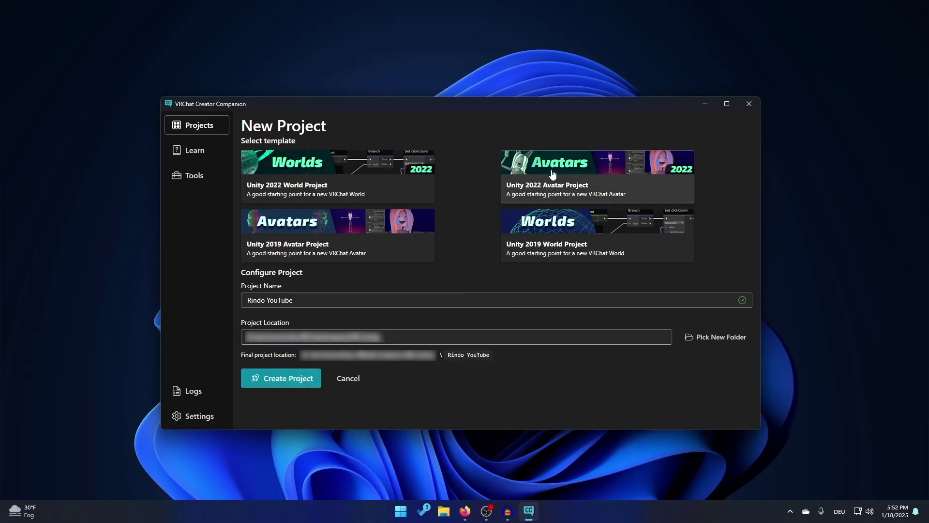
{"action": "left_click", "coordinate": [280, 381]}
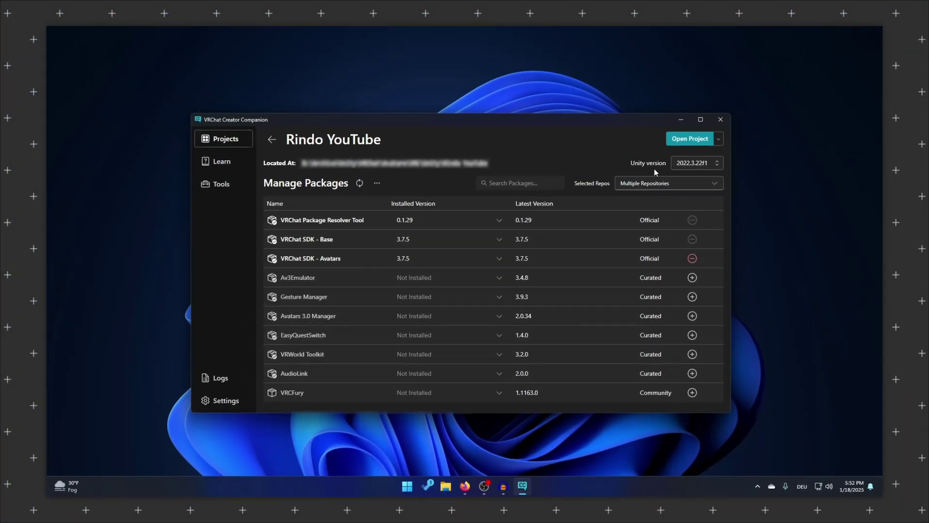
{"action": "left_click", "coordinate": [693, 143]}
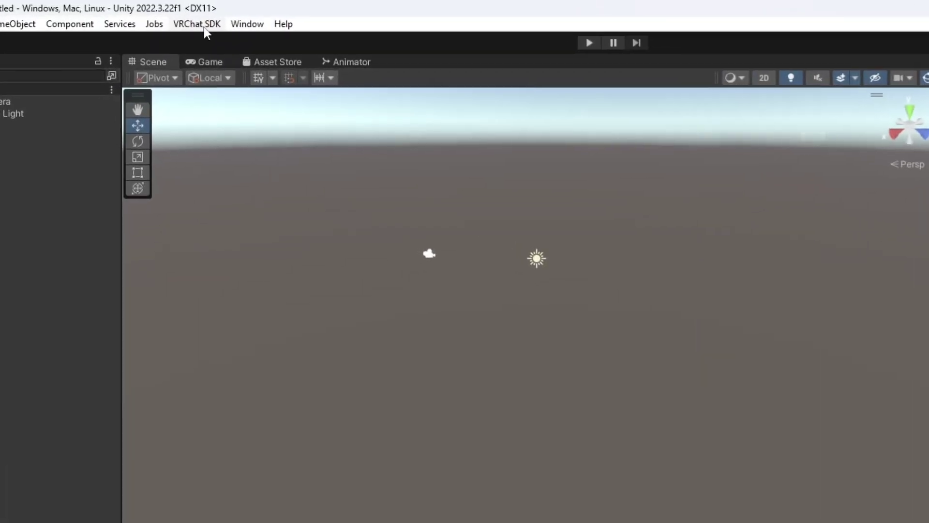
Open VRChat SDK > Show Control Panel to sign in, then bring up the RINDO_ver1.08 folder
{"action": "left_click", "coordinate": [197, 18]}
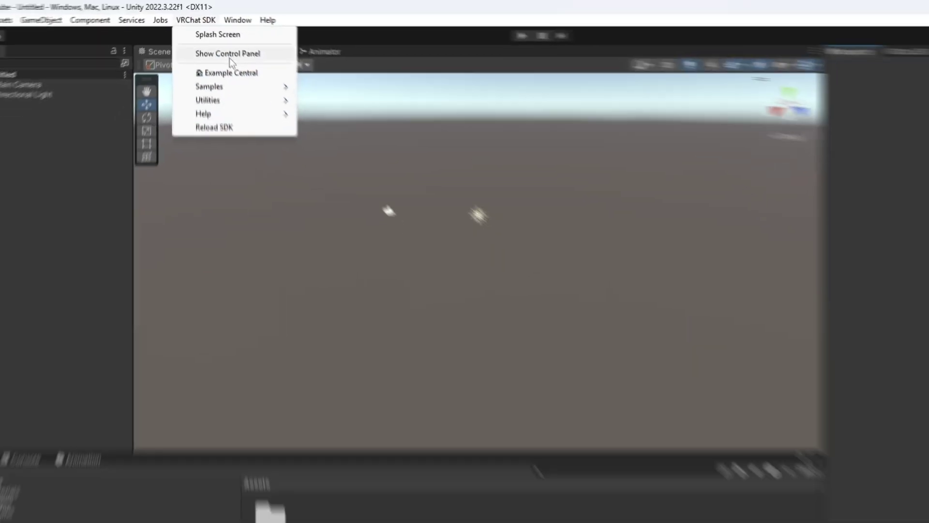
{"action": "left_click", "coordinate": [236, 66]}
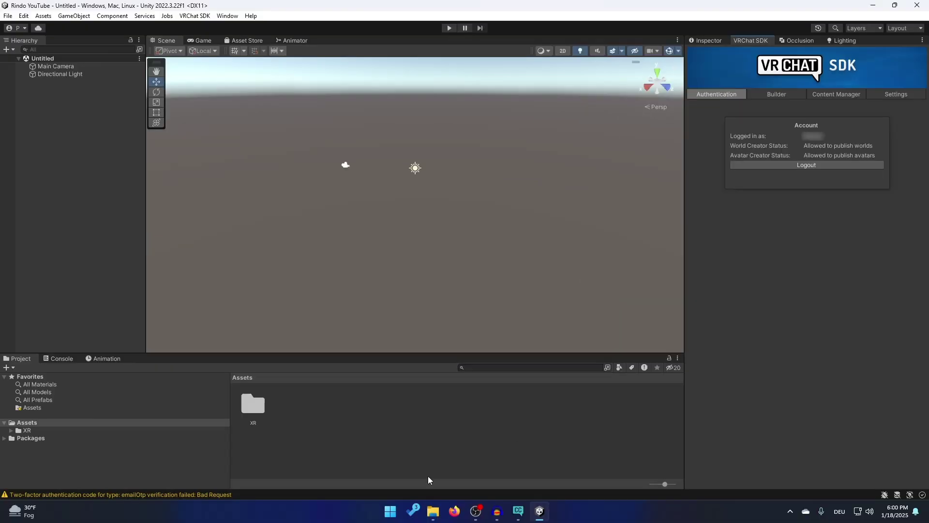
{"action": "left_click", "coordinate": [432, 511]}
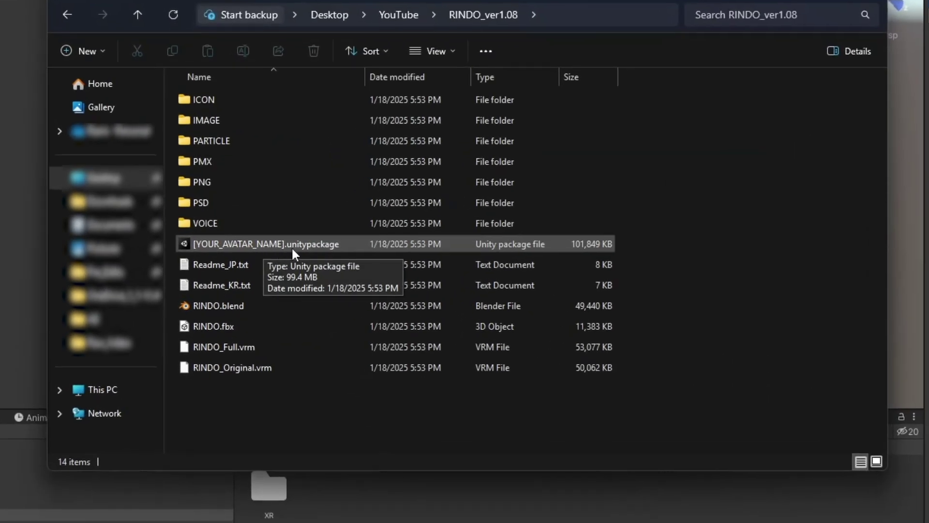
Select the RINDO unitypackage and move the Explorer window up-left over Unity
{"action": "left_click", "coordinate": [335, 248]}
{"action": "scroll", "coordinate": [222, 304], "scroll_direction": "up", "scroll_amount": 4, "text": "ctrl"}
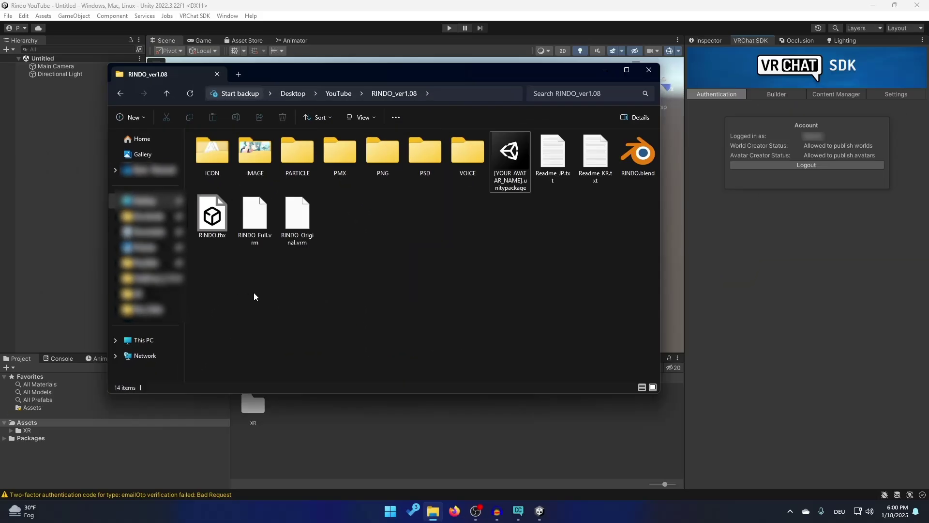
{"action": "scroll", "coordinate": [253, 296], "scroll_direction": "up", "scroll_amount": 5, "text": "ctrl"}
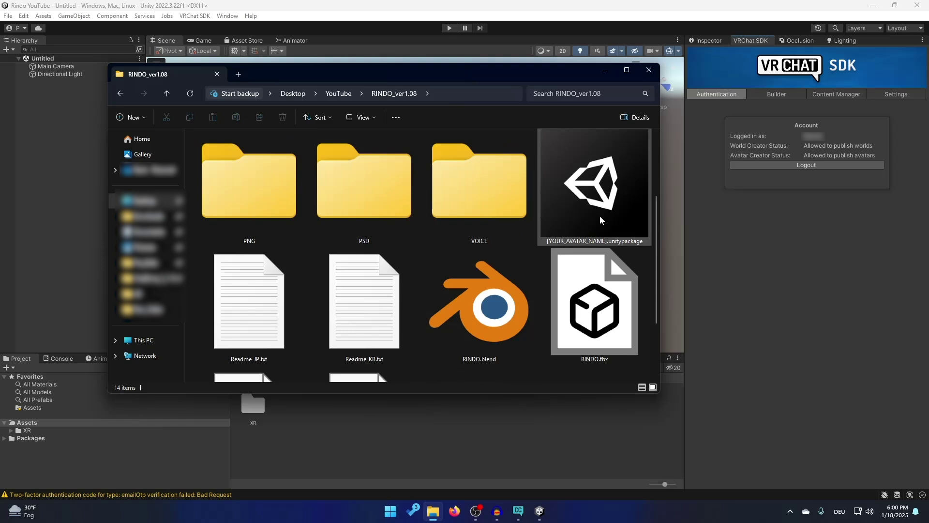
{"action": "left_click_drag", "start_coordinate": [620, 188], "coordinate": [373, 422]}
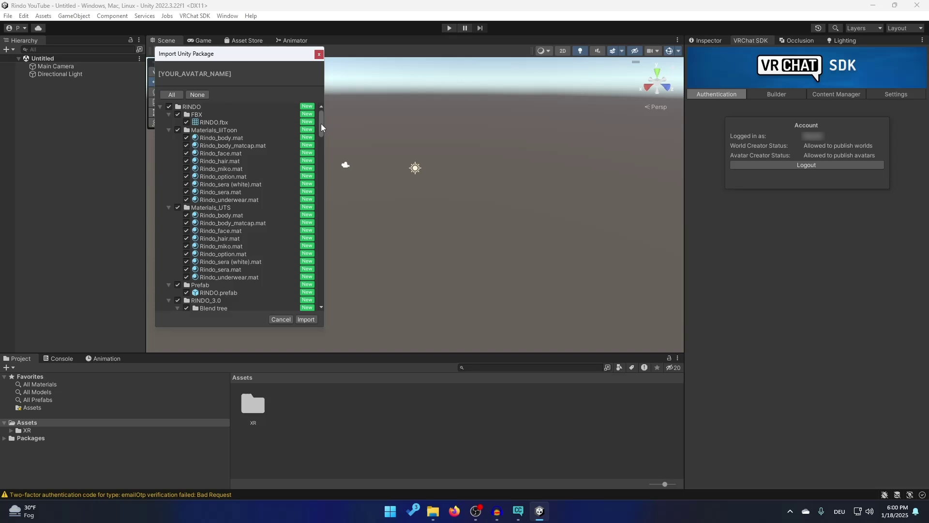
Import the RINDO unitypackage into Assets and select the RINDO prefab in RINDO > Prefab
{"action": "left_click_drag", "start_coordinate": [321, 124], "coordinate": [321, 333]}
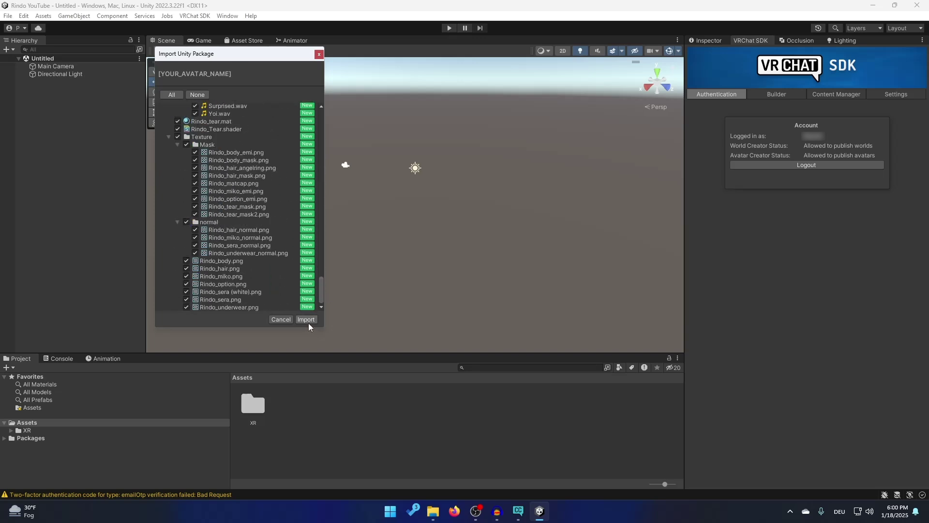
{"action": "left_click", "coordinate": [307, 320]}
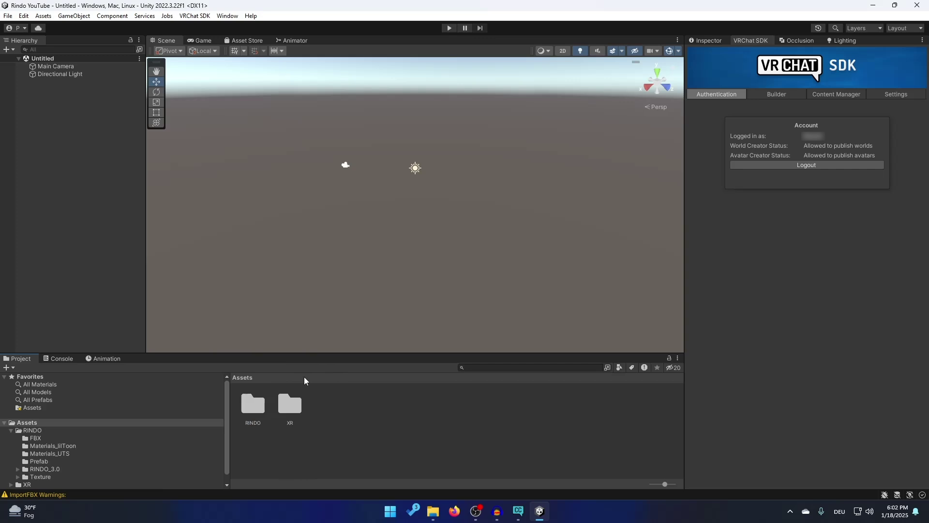
{"action": "double_click", "coordinate": [253, 406]}
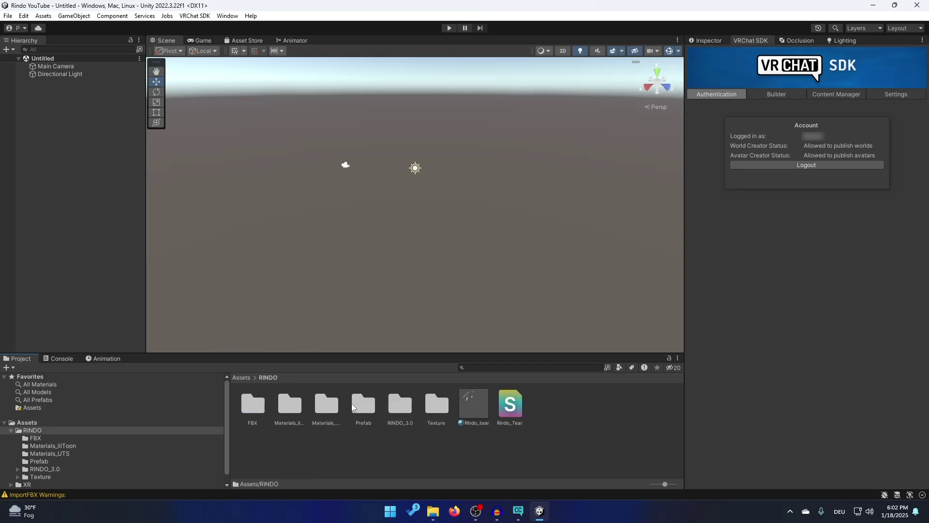
{"action": "double_click", "coordinate": [364, 411]}
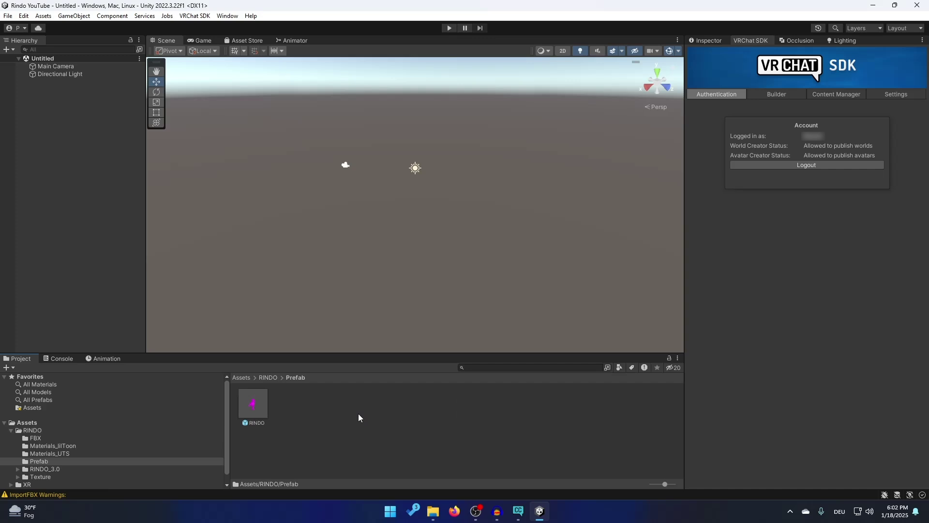
{"action": "left_click", "coordinate": [256, 411]}
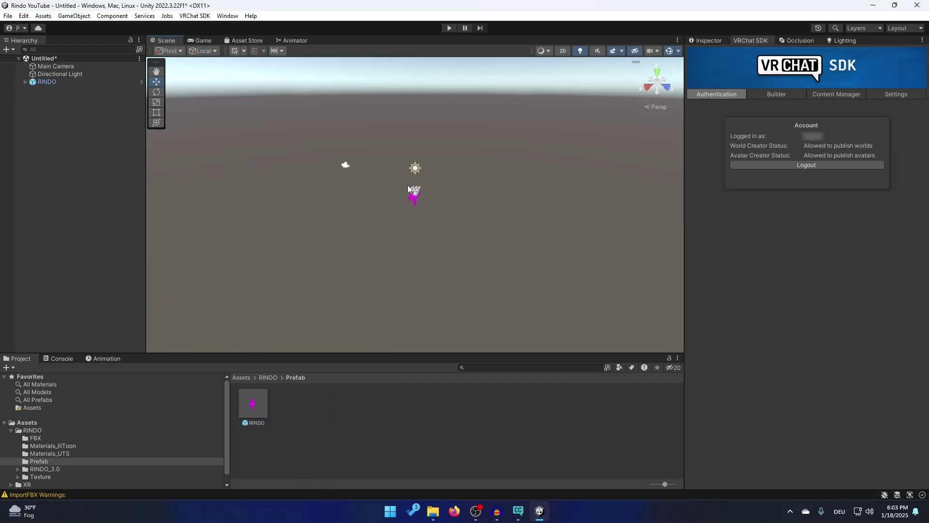
Frame the RINDO avatar, then expand it in the Hierarchy and select its Body mesh
{"action": "left_click_drag", "start_coordinate": [385, 162], "coordinate": [458, 239]}
{"action": "left_click", "coordinate": [311, 187]}
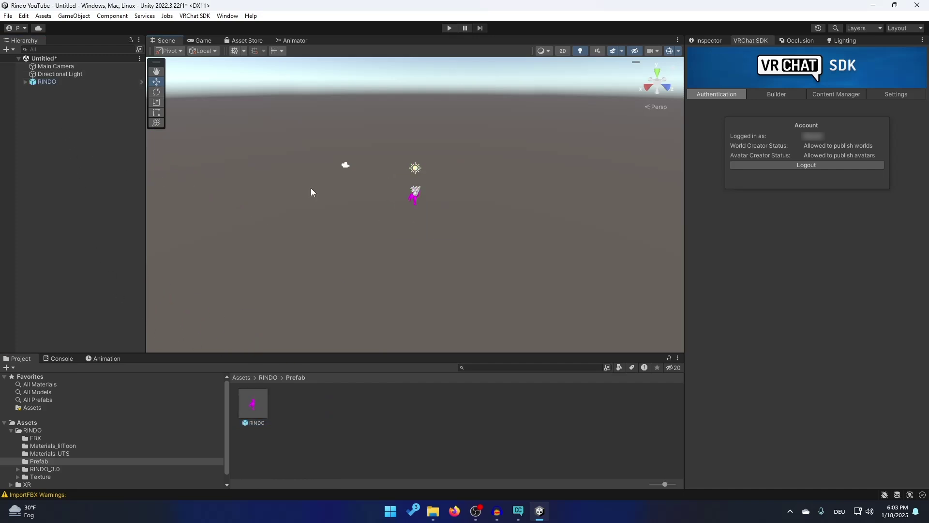
{"action": "double_click", "coordinate": [44, 82]}
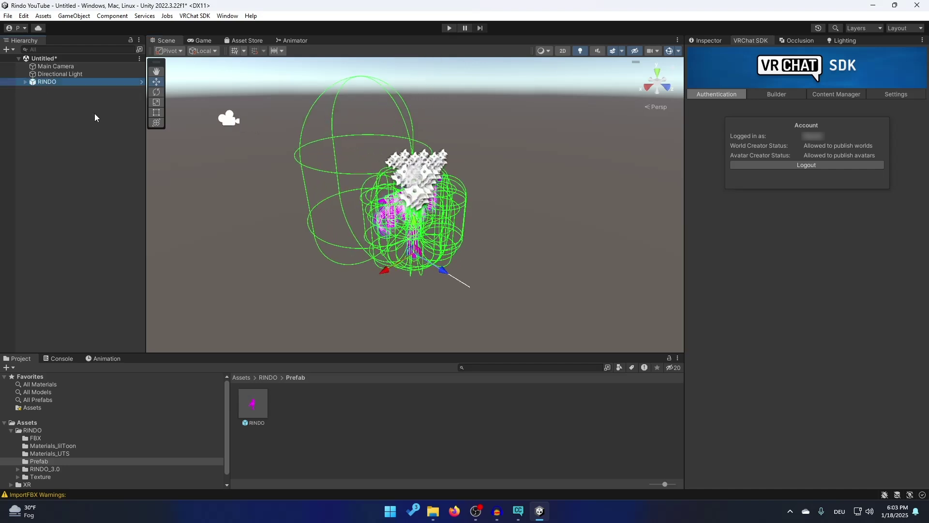
{"action": "left_click", "coordinate": [490, 260]}
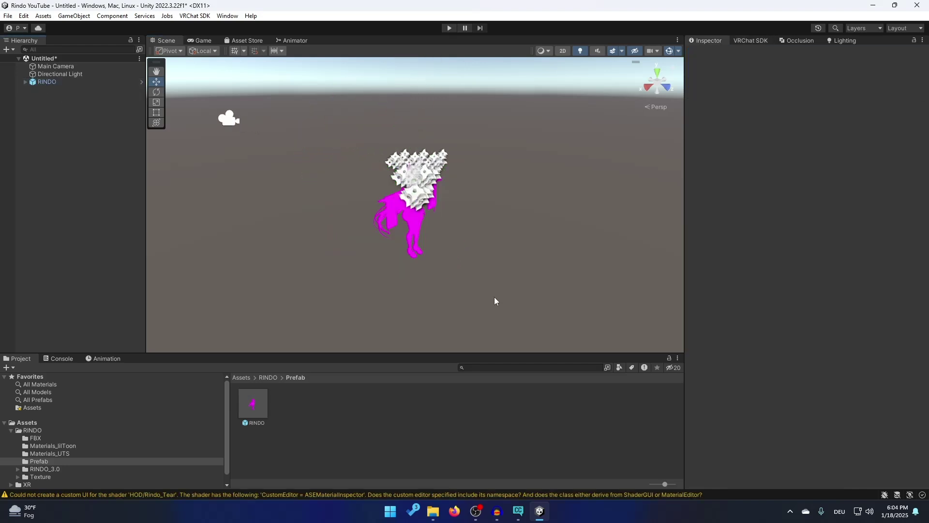
{"action": "left_click_drag", "start_coordinate": [323, 140], "coordinate": [512, 292]}
{"action": "left_click", "coordinate": [105, 116]}
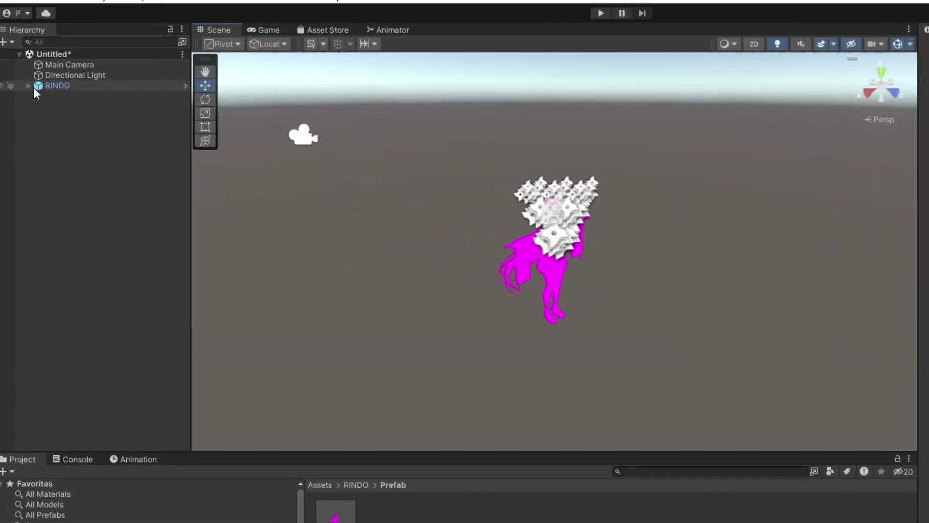
{"action": "left_click", "coordinate": [29, 87]}
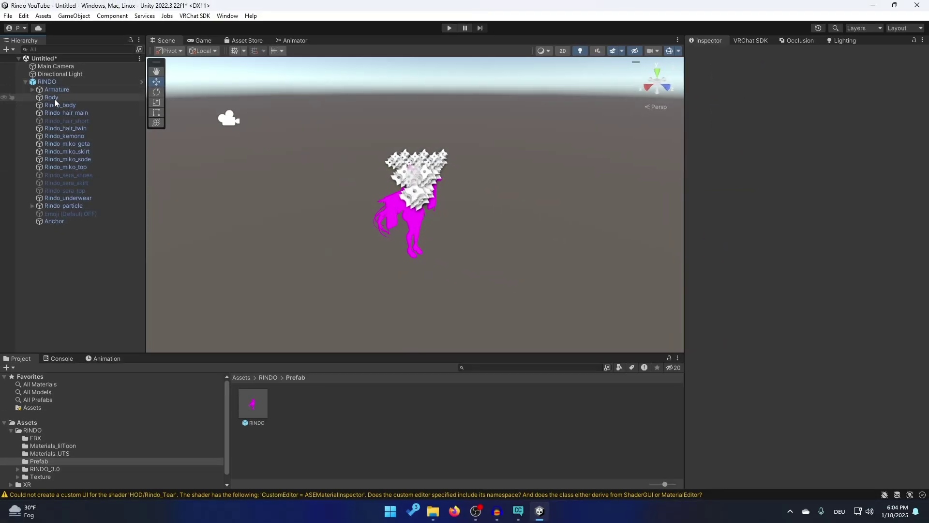
{"action": "left_click", "coordinate": [55, 98]}
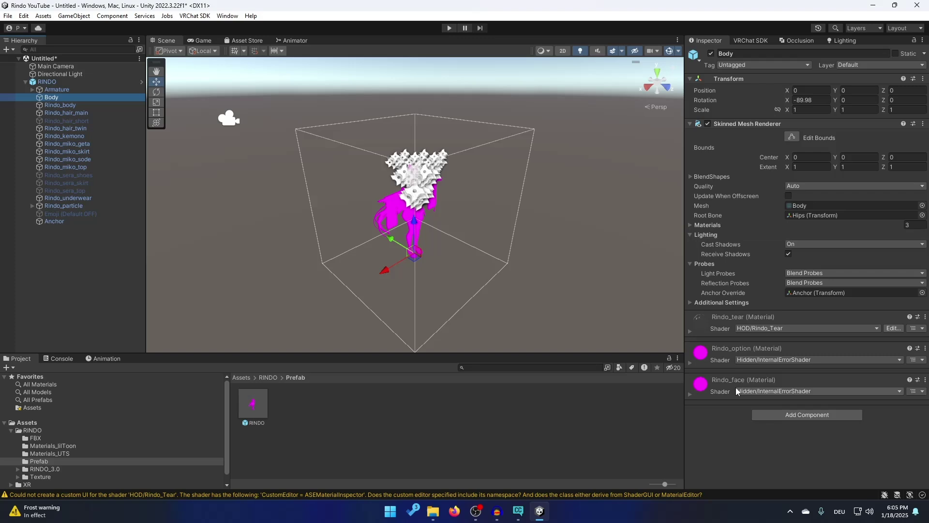
Locate the Rindo_option material in the project and step through the lilToon materials
{"action": "right_click", "coordinate": [725, 361]}
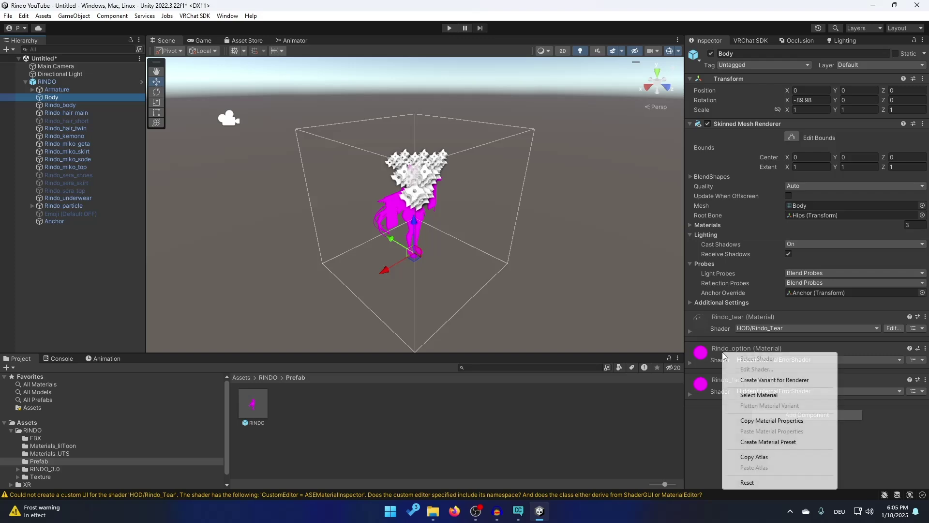
{"action": "left_click", "coordinate": [758, 395]}
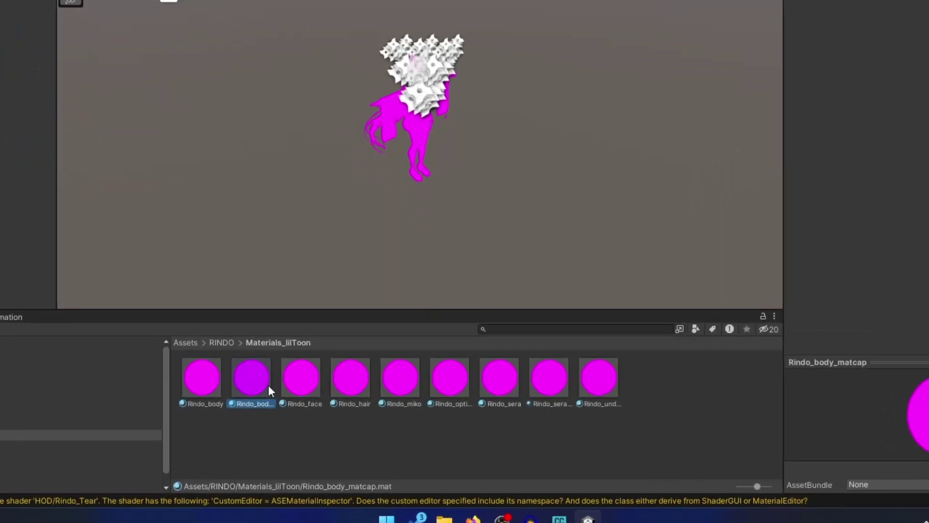
{"action": "left_click", "coordinate": [301, 385]}
{"action": "left_click", "coordinate": [354, 385]}
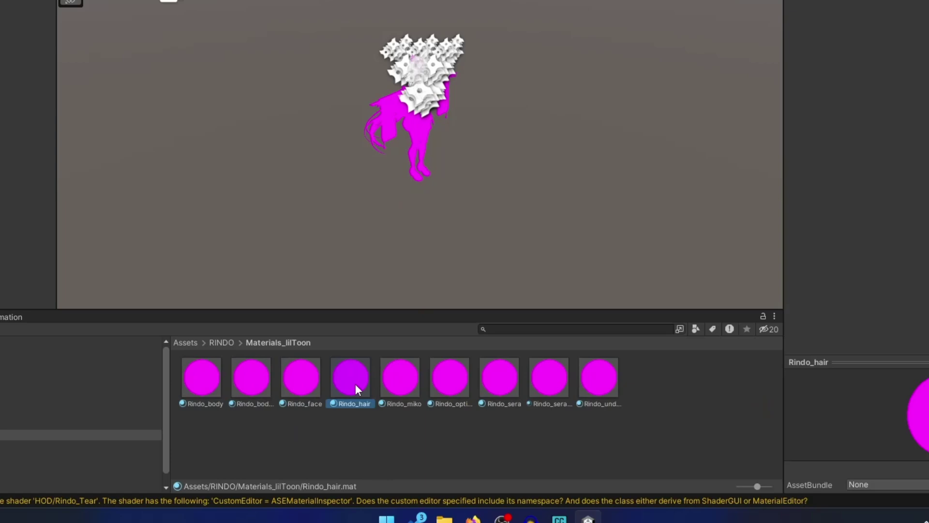
{"action": "left_click", "coordinate": [400, 386]}
{"action": "left_click", "coordinate": [451, 387]}
{"action": "left_click", "coordinate": [513, 385]}
{"action": "left_click", "coordinate": [548, 385]}
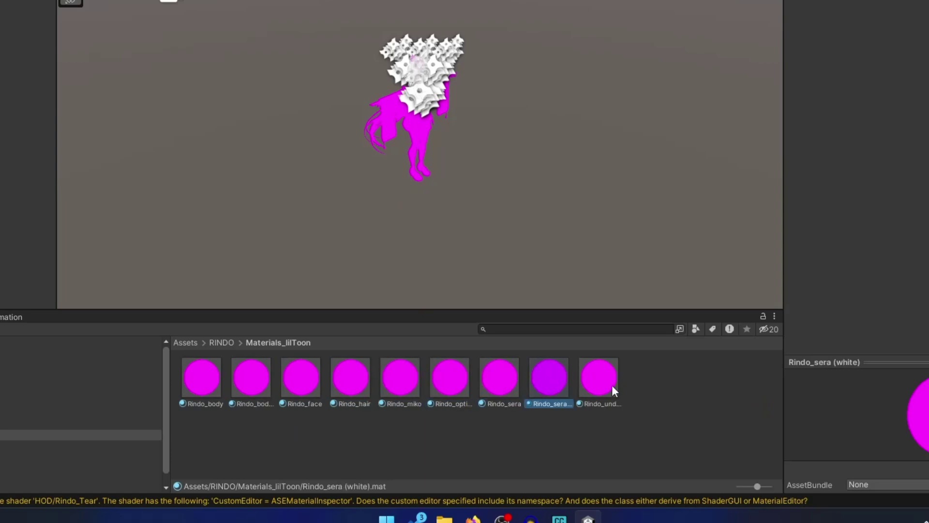
{"action": "left_click", "coordinate": [600, 385]}
Inspect the remaining Materials_lilToon materials, then check the Poiyomi shader releases page
{"action": "left_click", "coordinate": [257, 384]}
{"action": "left_click", "coordinate": [300, 385]}
{"action": "left_click", "coordinate": [350, 386]}
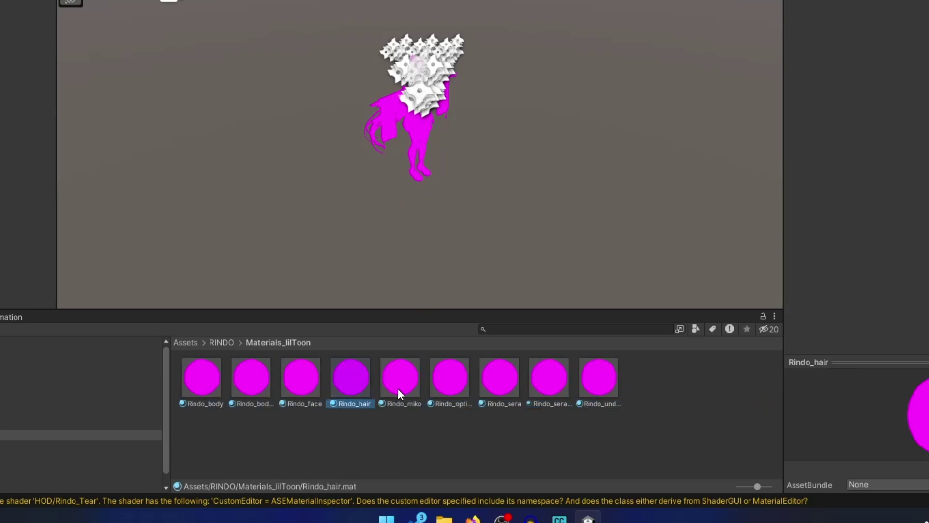
{"action": "left_click", "coordinate": [399, 386]}
{"action": "left_click", "coordinate": [450, 386]}
{"action": "left_click", "coordinate": [499, 385]}
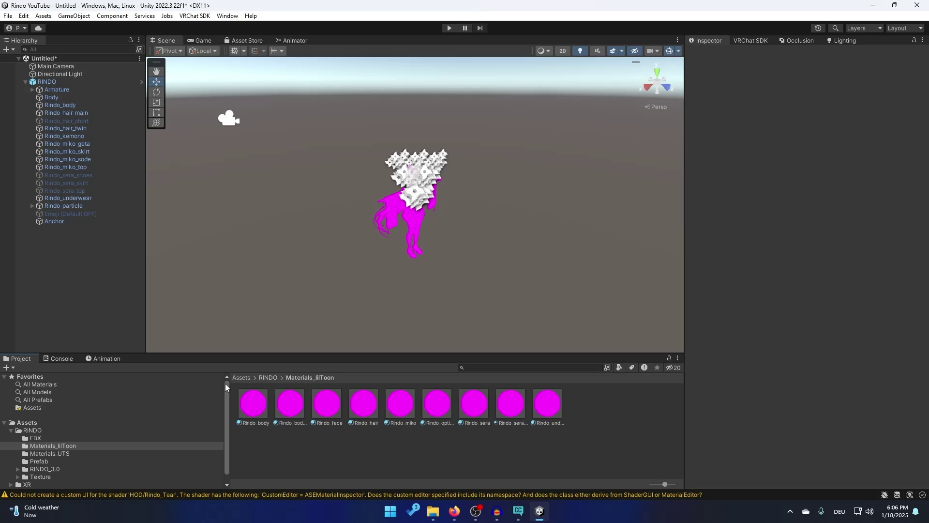
{"action": "left_click", "coordinate": [456, 512]}
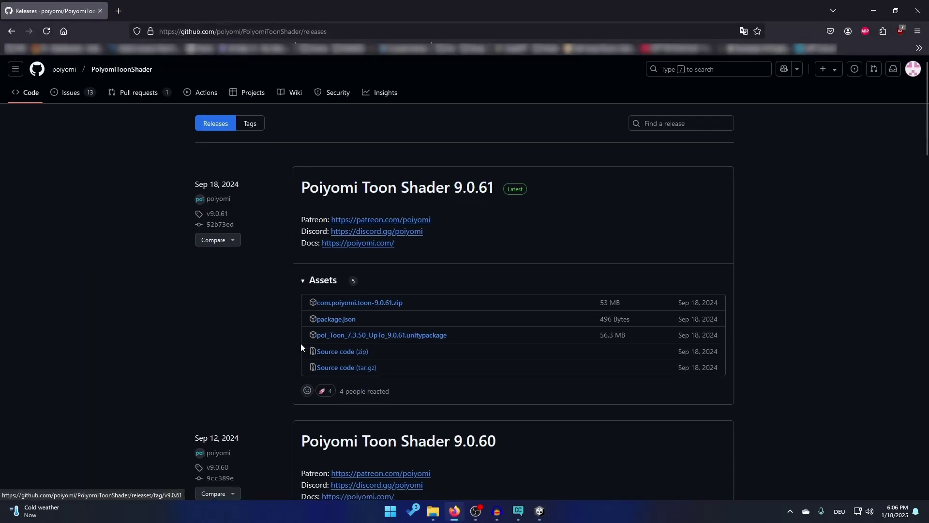
{"action": "scroll", "coordinate": [298, 344], "scroll_direction": "down", "scroll_amount": 10}
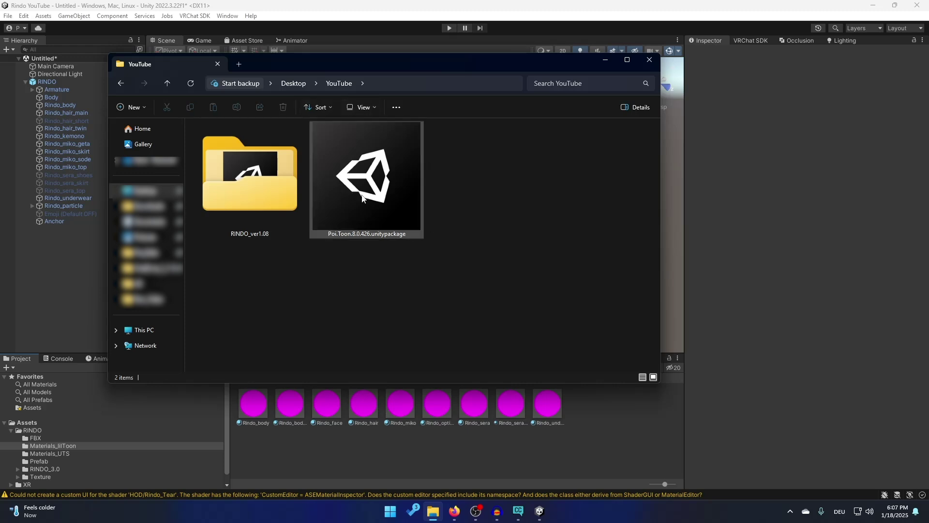
Drag Poi.Toon.8.0.426.unitypackage into the Project window and import all its files
{"action": "left_click_drag", "start_coordinate": [362, 181], "coordinate": [490, 447]}
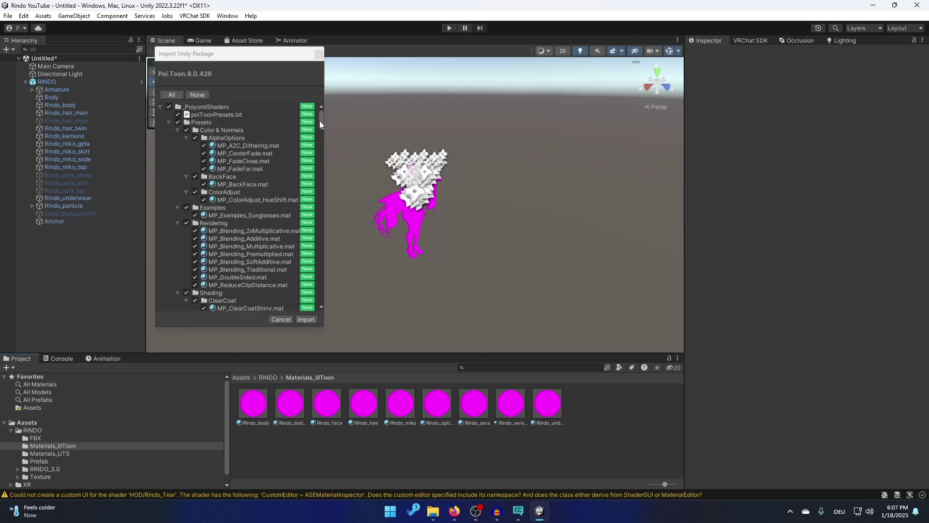
{"action": "left_click_drag", "start_coordinate": [319, 120], "coordinate": [321, 194]}
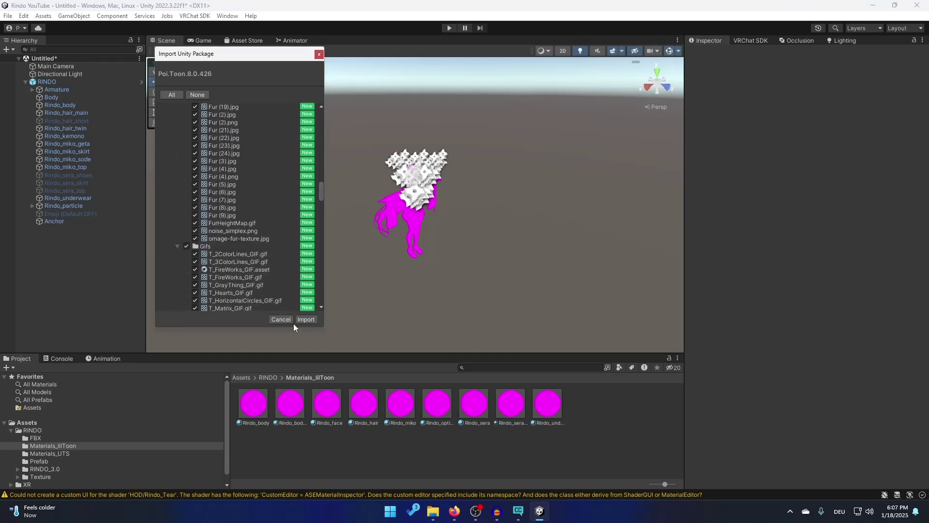
{"action": "left_click", "coordinate": [306, 319]}
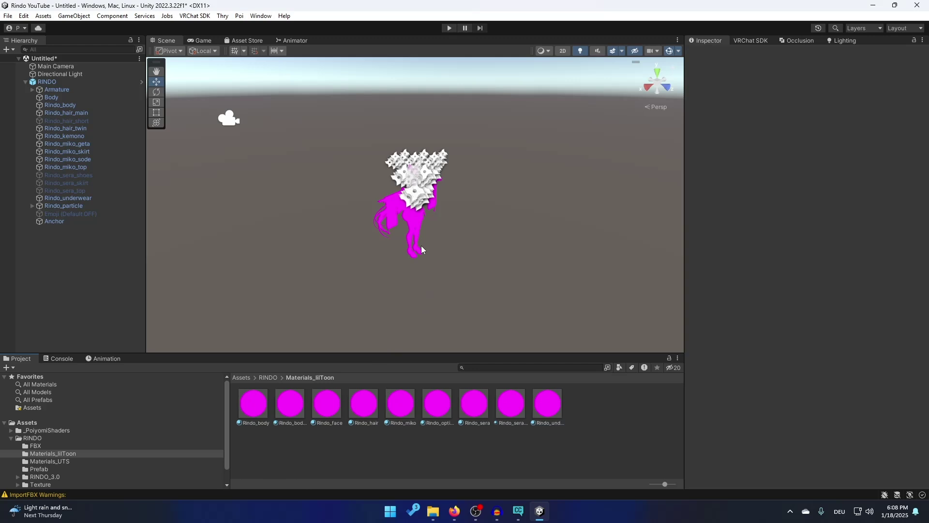
Select all nine Materials_lilToon materials and switch them to the Poiyomi Outline shader
{"action": "left_click", "coordinate": [256, 411]}
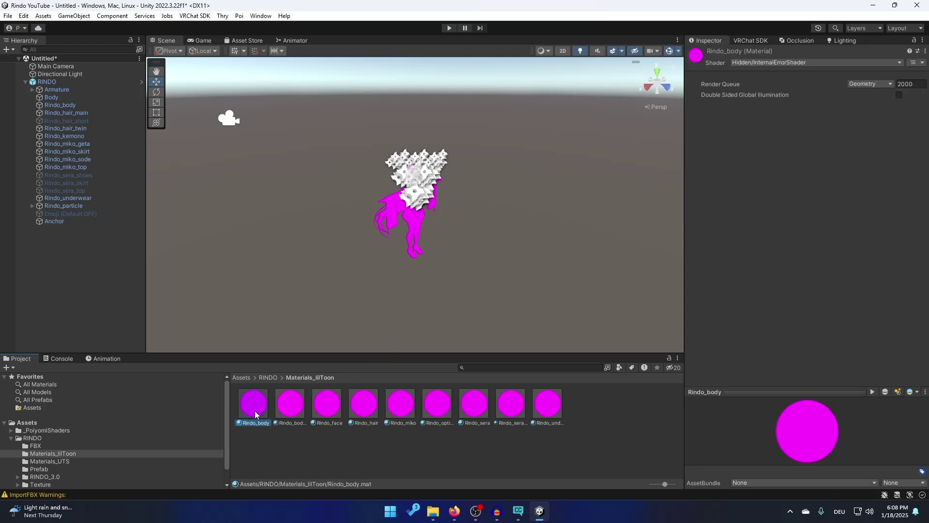
{"action": "left_click", "coordinate": [544, 417], "text": "shift"}
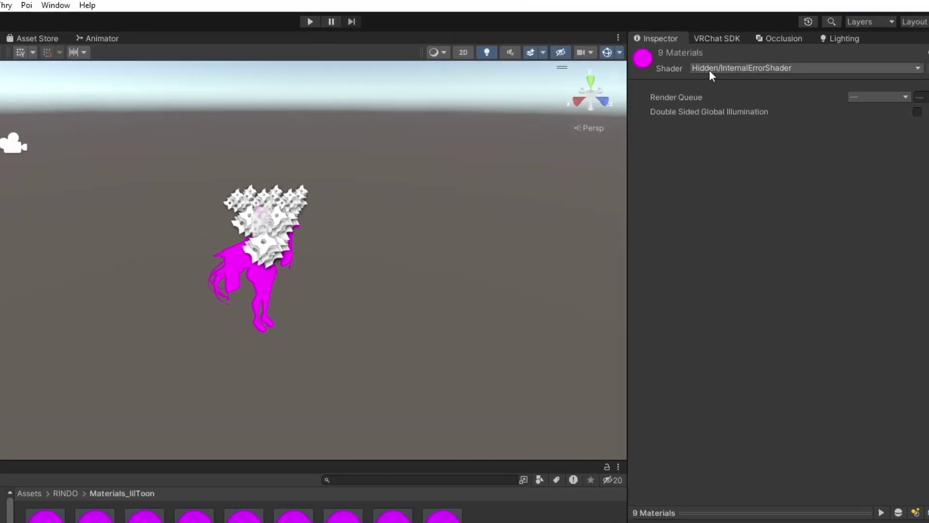
{"action": "left_click", "coordinate": [709, 70]}
{"action": "type", "text": "poiyomi"}
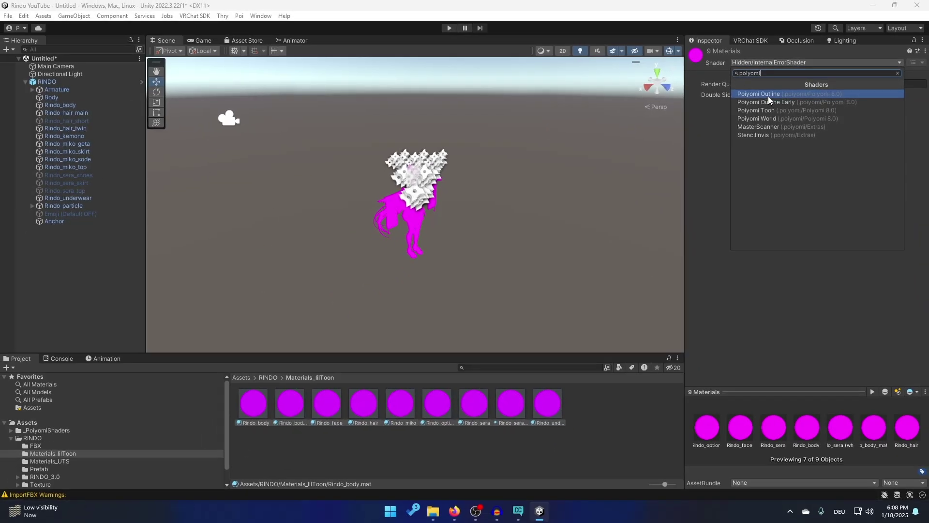
{"action": "left_click", "coordinate": [768, 97]}
{"action": "left_click_drag", "start_coordinate": [324, 118], "coordinate": [503, 281]}
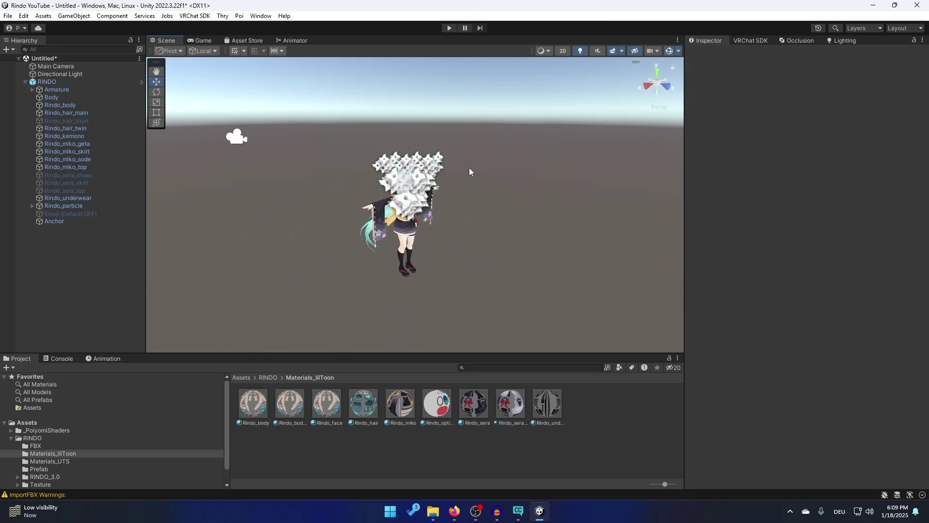
{"action": "scroll", "coordinate": [478, 228], "scroll_direction": "up", "scroll_amount": 1}
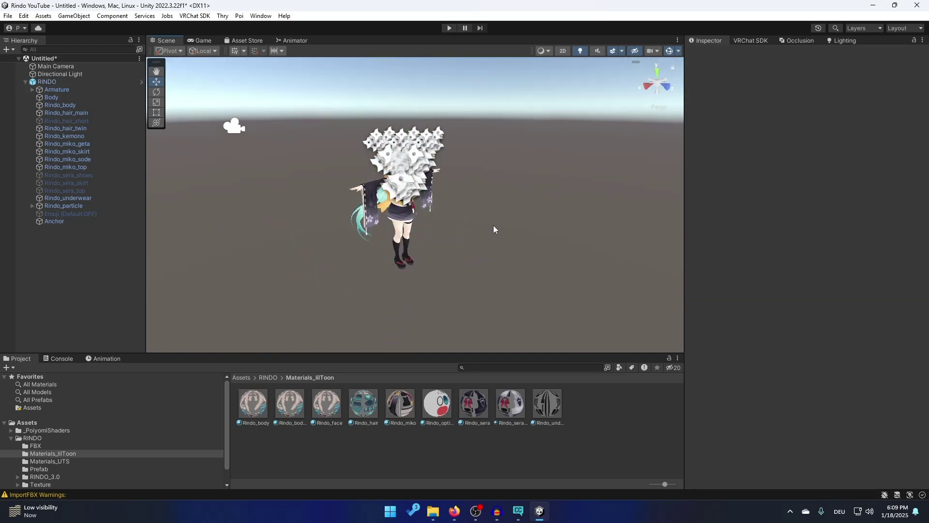
{"action": "right_click_drag", "start_coordinate": [492, 225], "coordinate": [312, 172]}
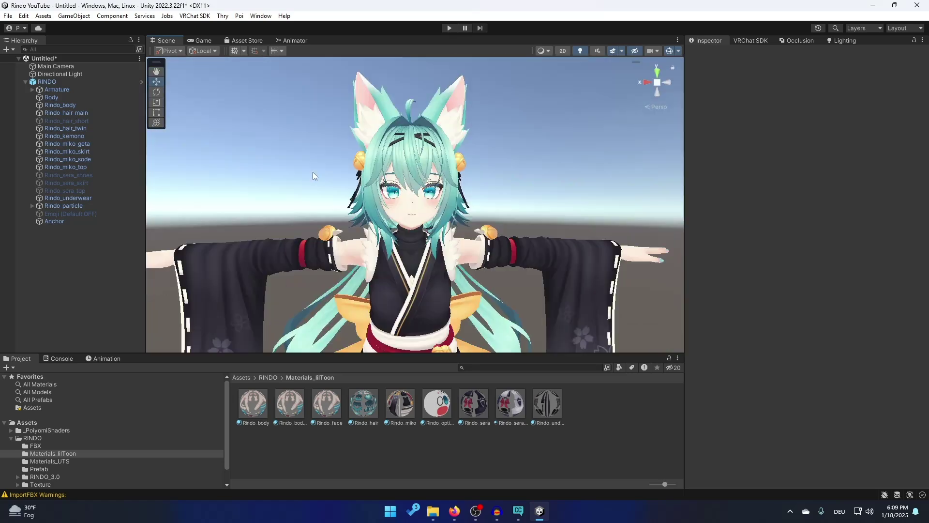
Move the RINDO VRC Avatar Descriptor view position forward to Z 0.08533, between the eyes
{"action": "left_click", "coordinate": [61, 82]}
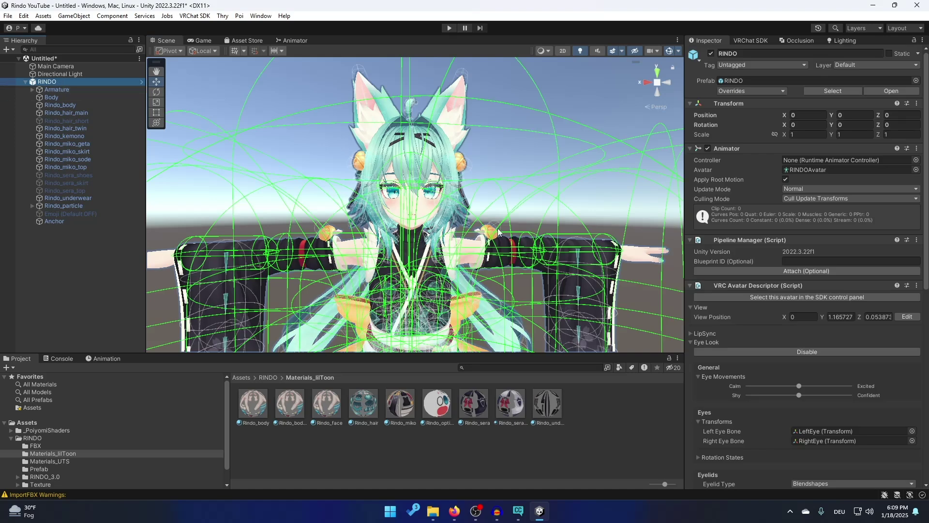
{"action": "left_click", "coordinate": [744, 290]}
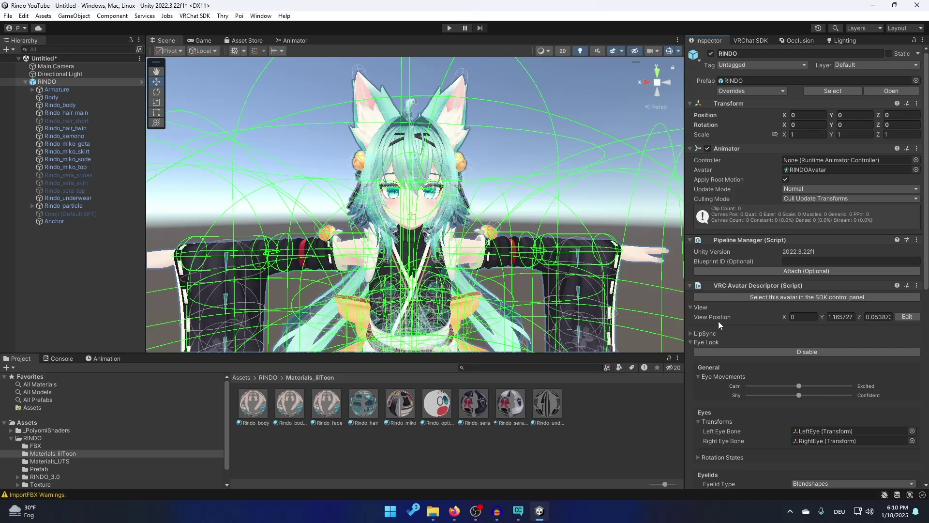
{"action": "left_click", "coordinate": [905, 317]}
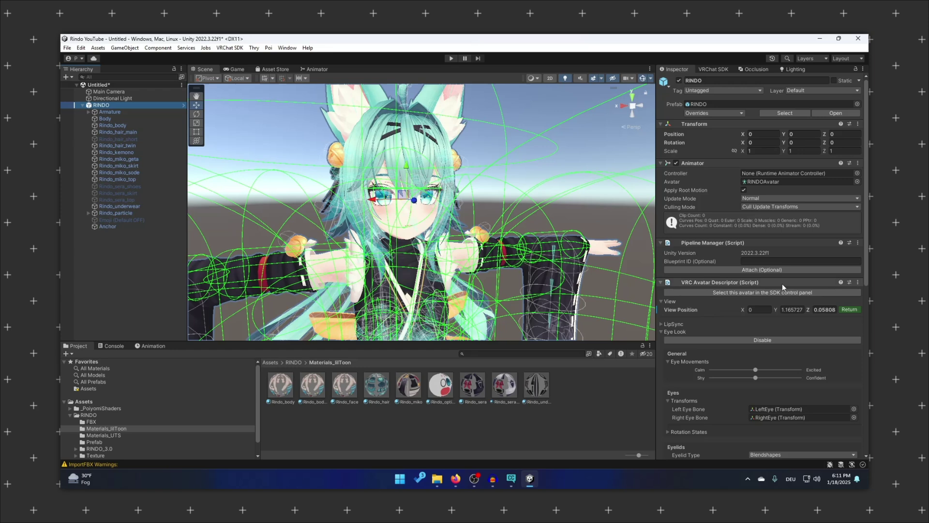
{"action": "scroll", "coordinate": [780, 338], "scroll_direction": "down", "scroll_amount": 10}
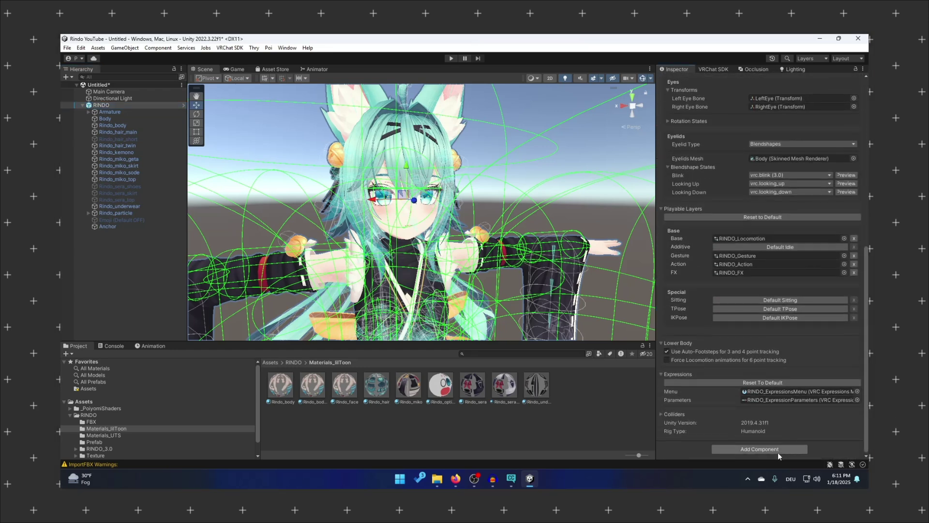
{"action": "left_click", "coordinate": [777, 451]}
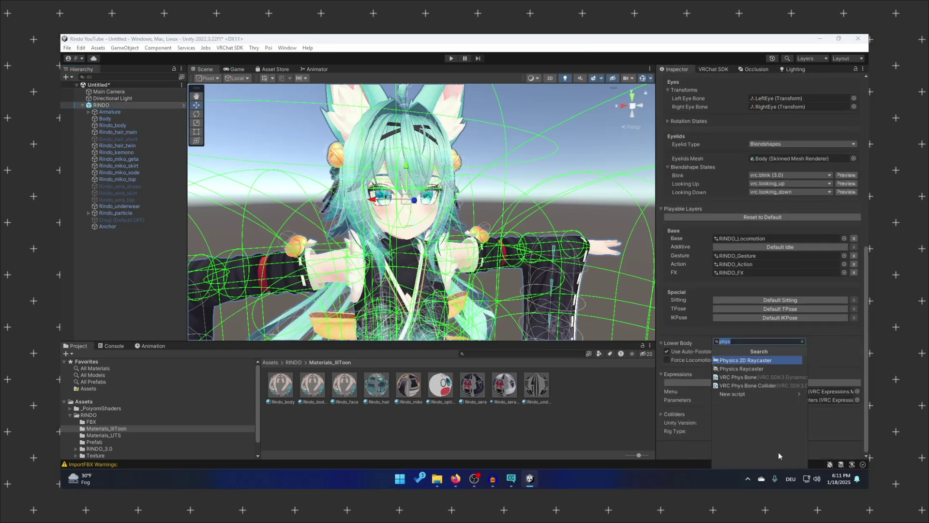
{"action": "type", "text": "VRC AV"}
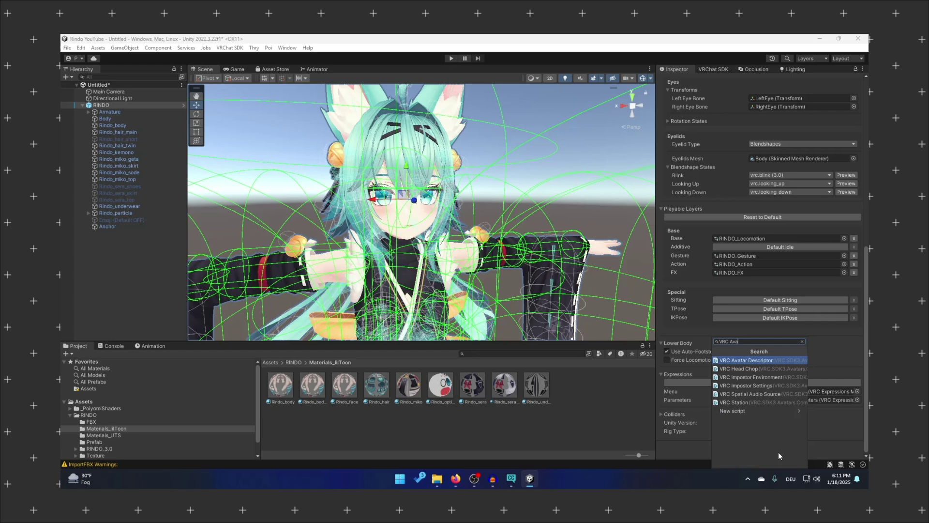
{"action": "type", "text": "atar"}
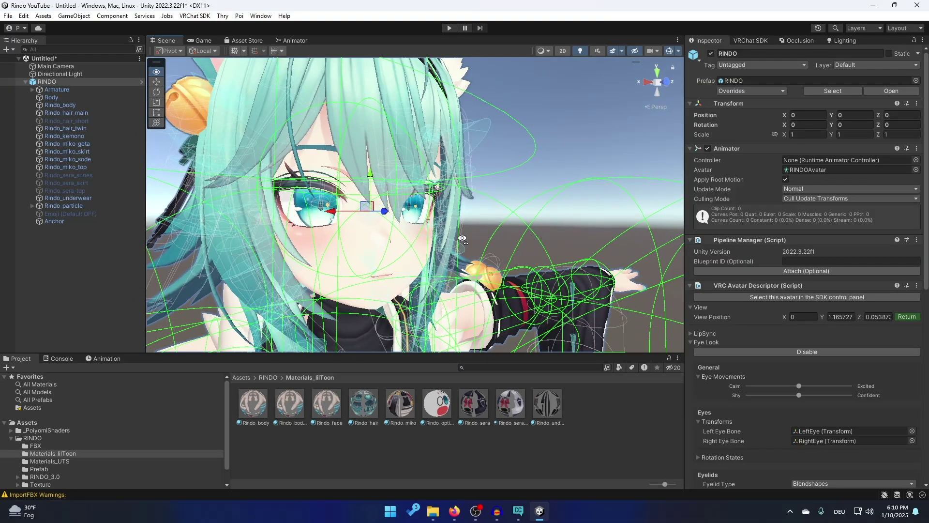
{"action": "mouse_move", "coordinate": [483, 241]}
{"action": "left_mouse_down", "text": "alt"}
{"action": "mouse_move", "coordinate": [547, 246]}
{"action": "mouse_move", "coordinate": [489, 238]}
{"action": "left_mouse_up", "text": "alt"}
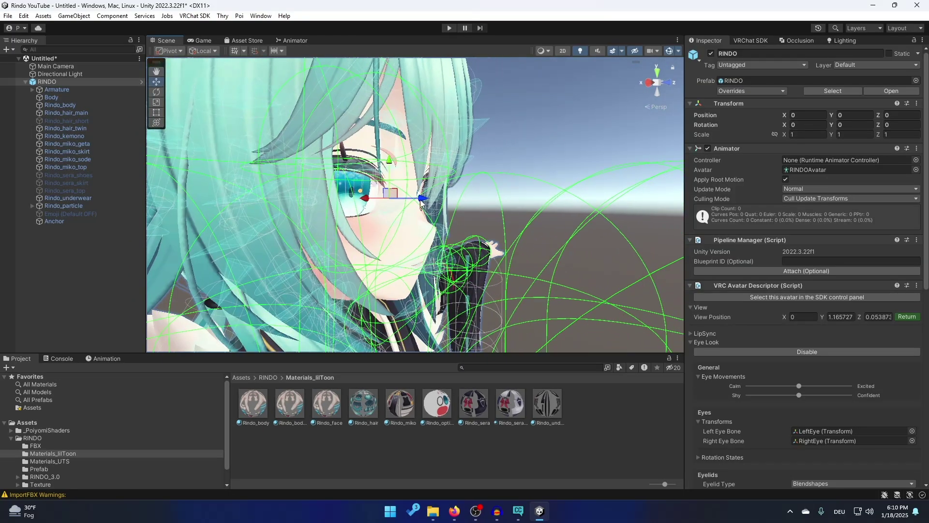
{"action": "left_click_drag", "start_coordinate": [420, 202], "coordinate": [442, 202]}
In the VRChat SDK Builder, name the avatar 'Like and Subscribe yippue'
{"action": "left_click", "coordinate": [291, 158]}
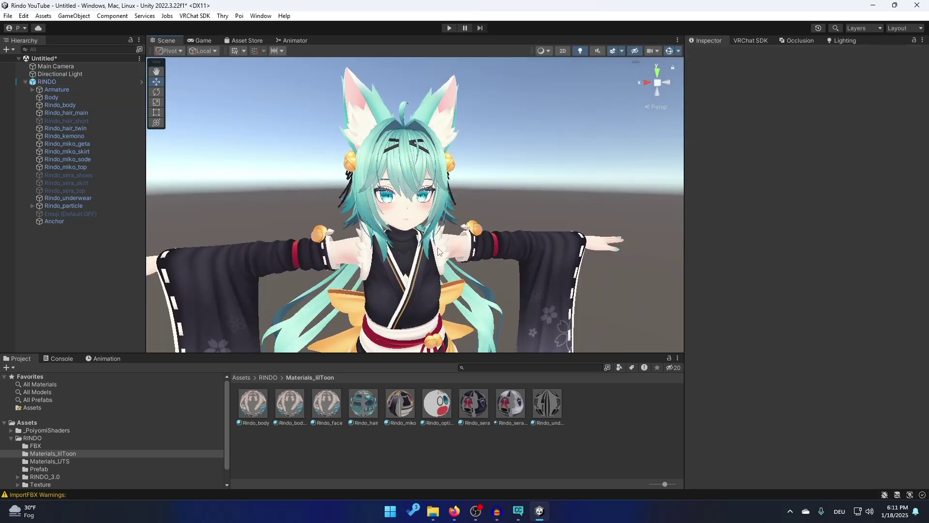
{"action": "left_click", "coordinate": [757, 43]}
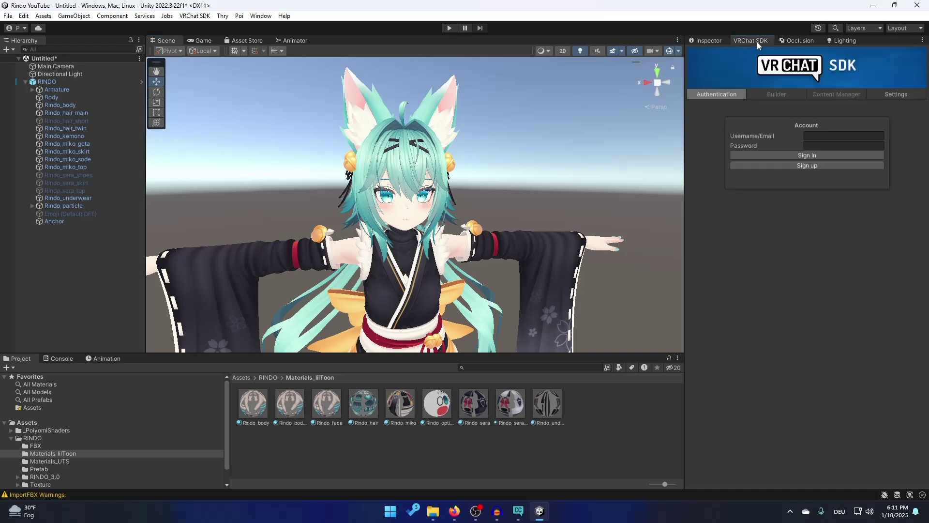
{"action": "left_click", "coordinate": [775, 94]}
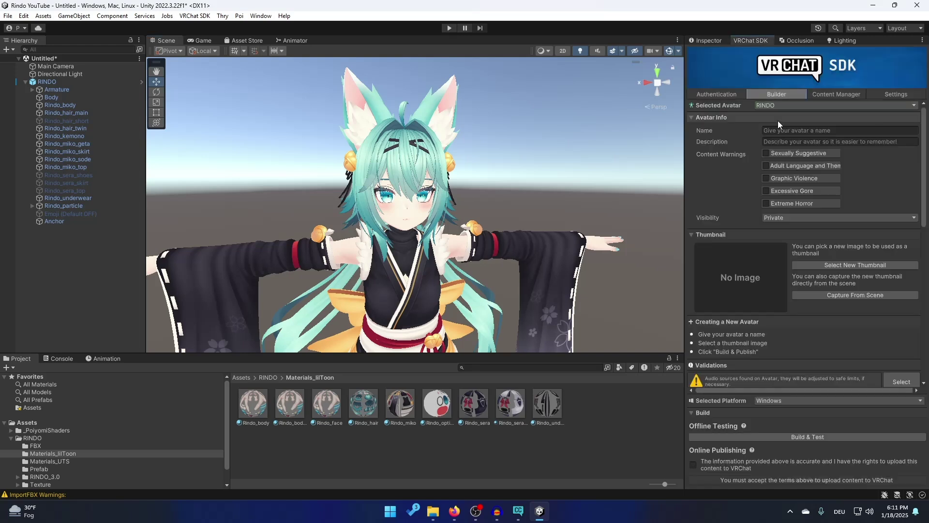
{"action": "left_click", "coordinate": [780, 130]}
{"action": "type", "text": "Like and Subscribe yippue"}
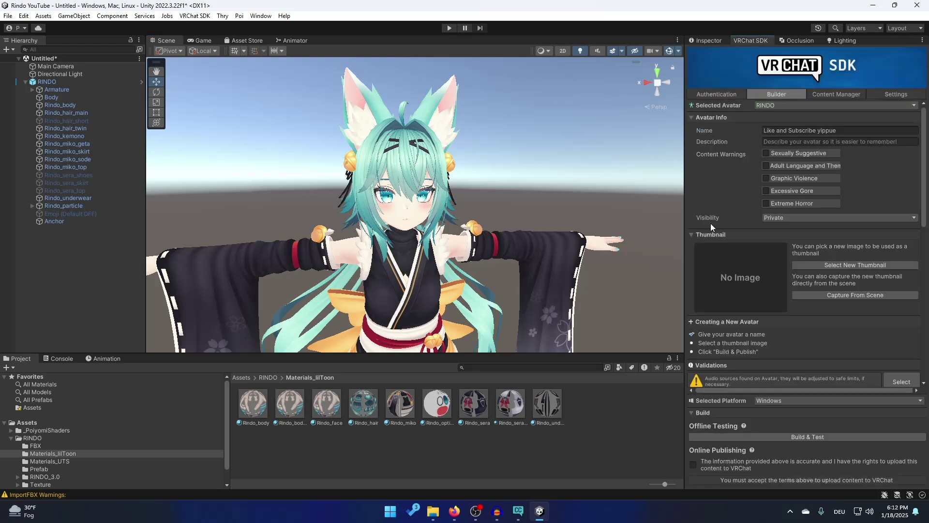
Capture the avatar thumbnail from the scene and start Build & Publish
{"action": "scroll", "coordinate": [832, 247], "scroll_direction": "down", "scroll_amount": 2}
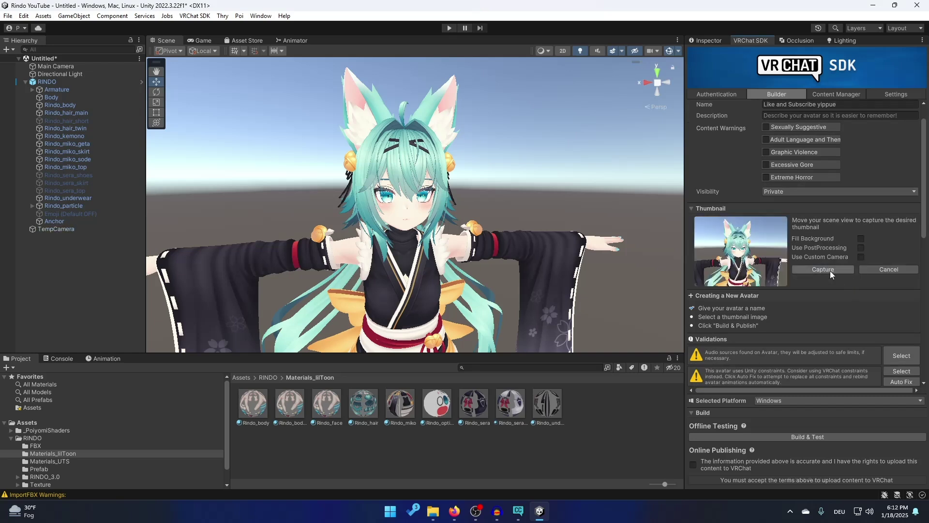
{"action": "left_click", "coordinate": [833, 270]}
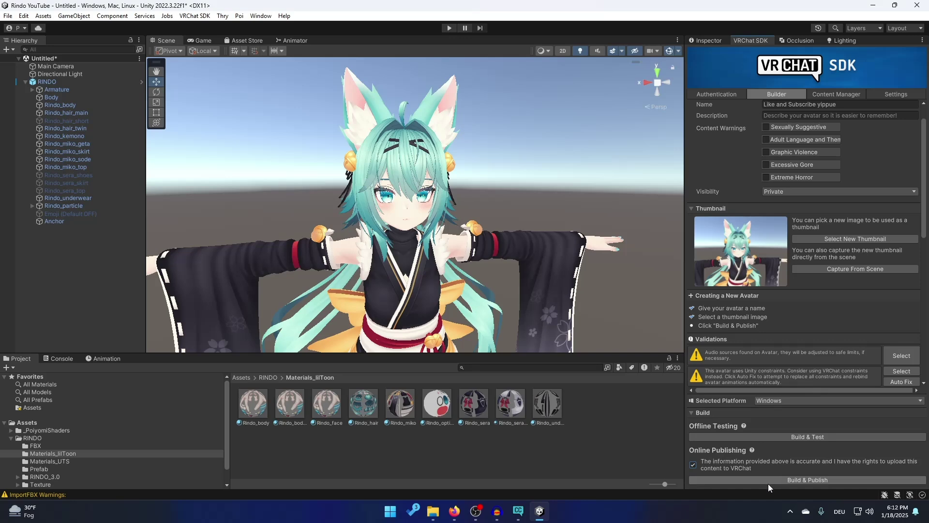
{"action": "left_click", "coordinate": [768, 483]}
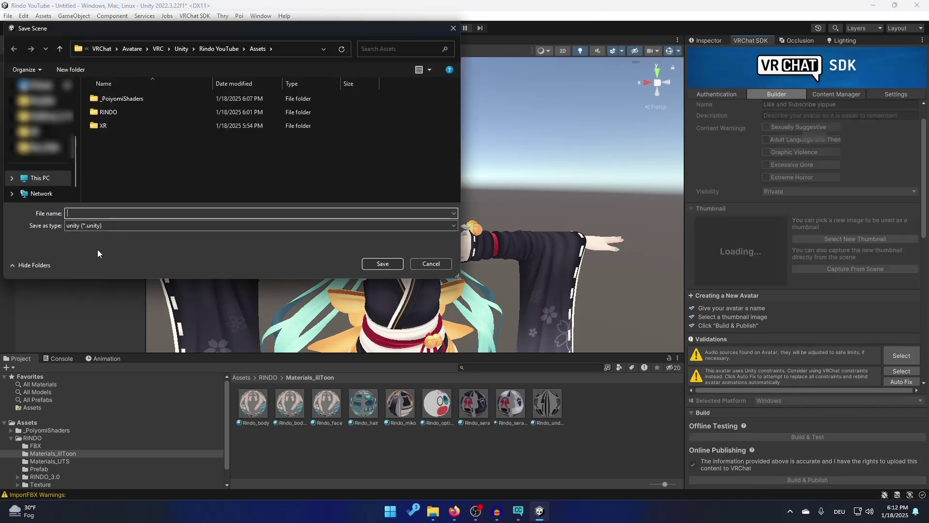
Save the scene as HeHeHa, clear the upload warnings, then view the Content Manager list
{"action": "type", "text": "HeHeHa"}
{"action": "left_click", "coordinate": [382, 264]}
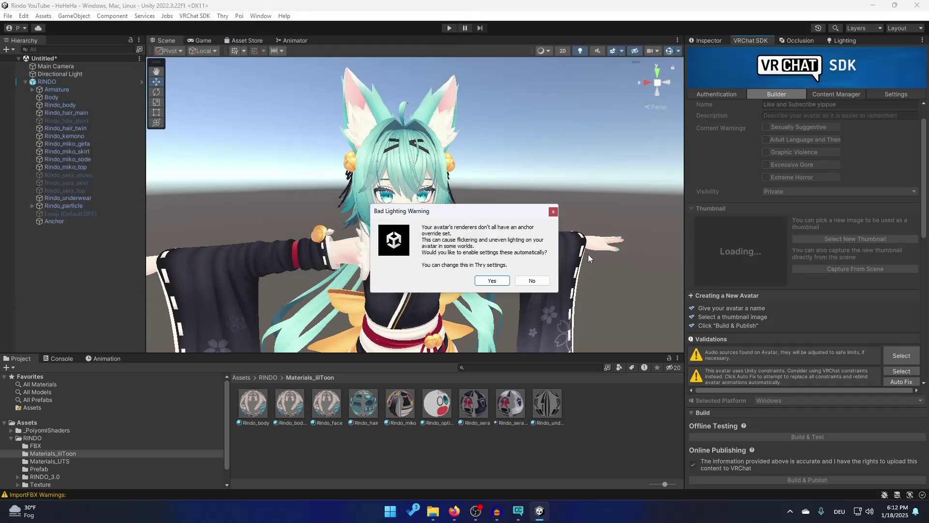
{"action": "left_click", "coordinate": [554, 212]}
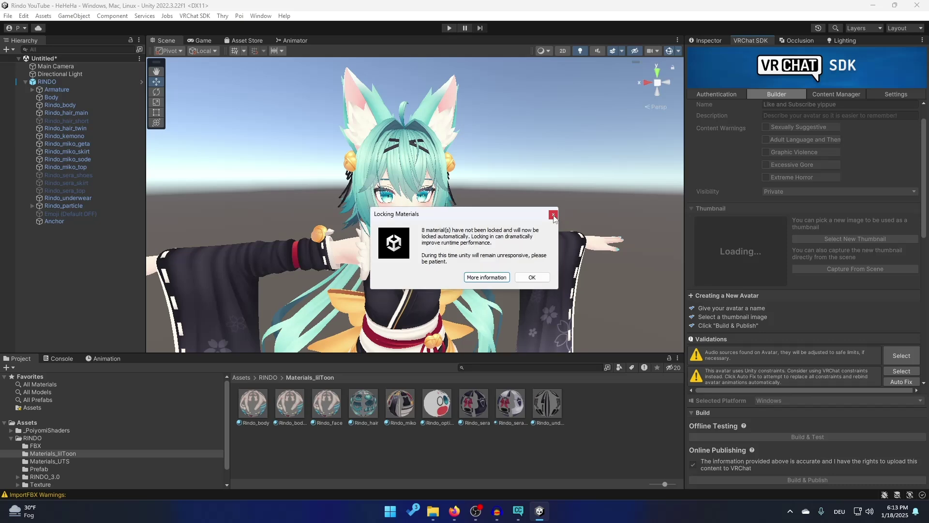
{"action": "left_click", "coordinate": [553, 214]}
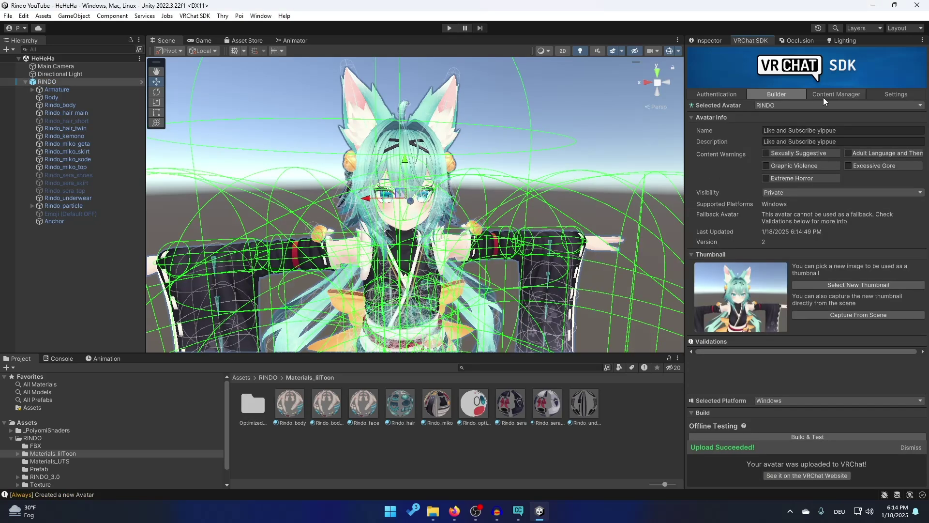
{"action": "left_click", "coordinate": [829, 94]}
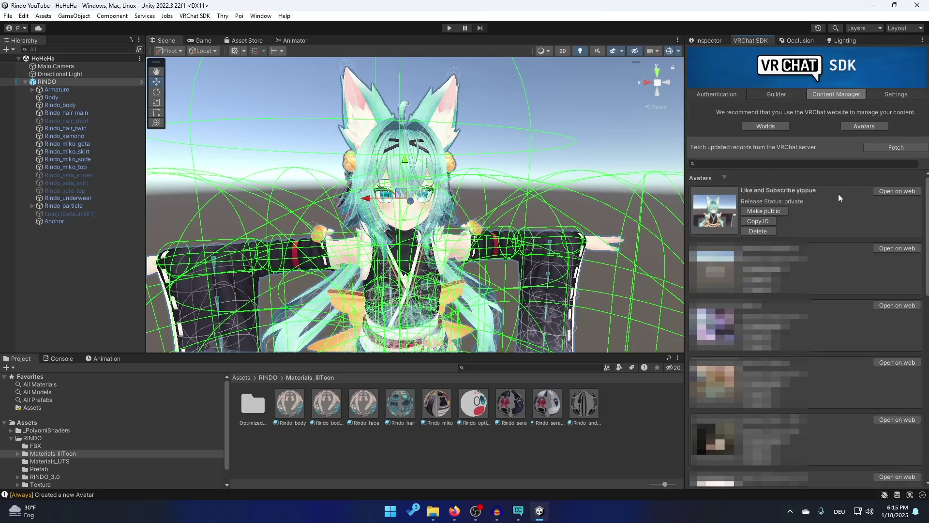
Open the 'Like and Subscribe yippue' avatar's page on the VRChat website
{"action": "left_click", "coordinate": [893, 192]}
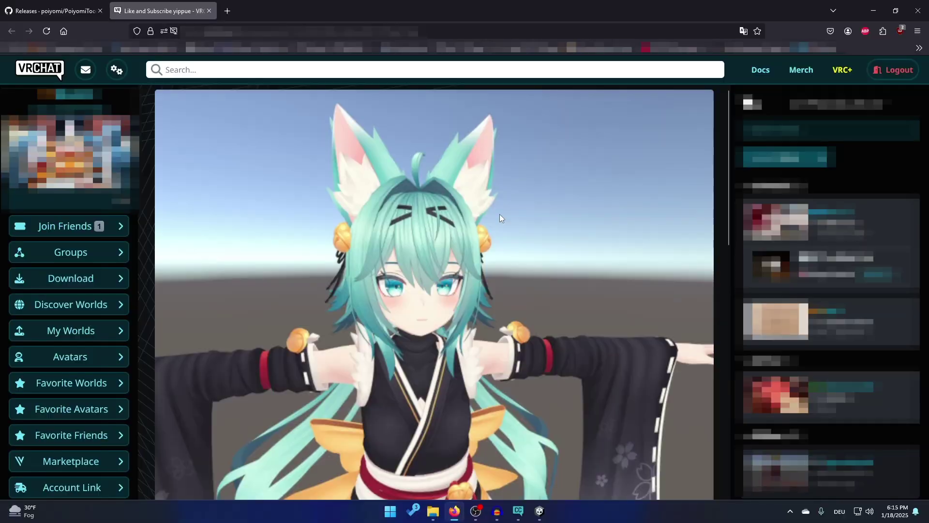
{"action": "left_click_drag", "start_coordinate": [727, 170], "coordinate": [717, 251]}
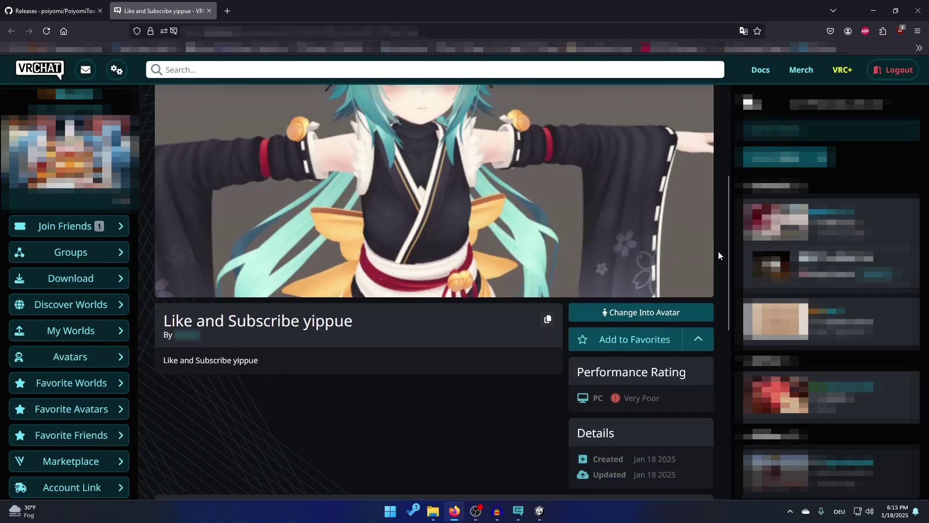
{"action": "double_click", "coordinate": [279, 319]}
{"action": "left_click", "coordinate": [279, 319]}
Generate impostors for the avatar from the Impostors section of its page
{"action": "scroll", "coordinate": [601, 371], "scroll_direction": "down", "scroll_amount": 1}
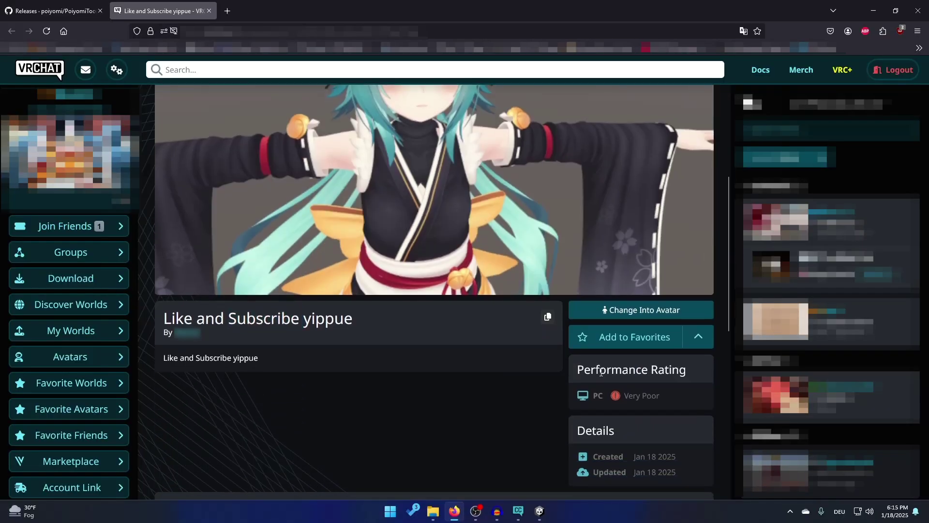
{"action": "scroll", "coordinate": [601, 372], "scroll_direction": "down", "scroll_amount": 8}
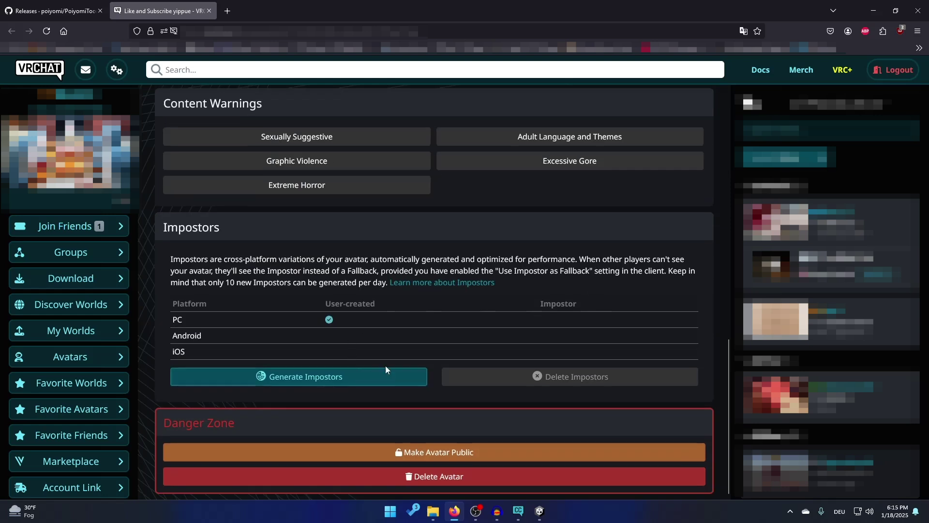
{"action": "right_click", "coordinate": [315, 385]}
{"action": "left_click", "coordinate": [317, 382]}
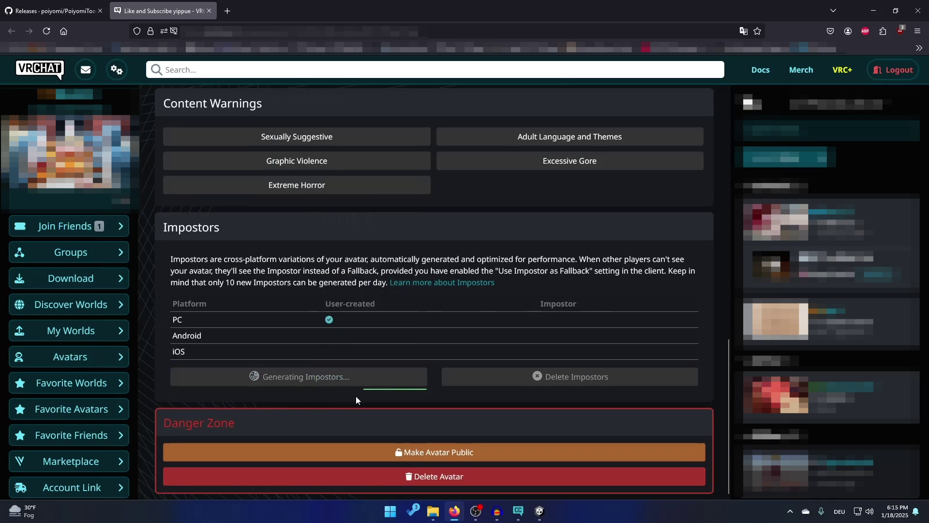